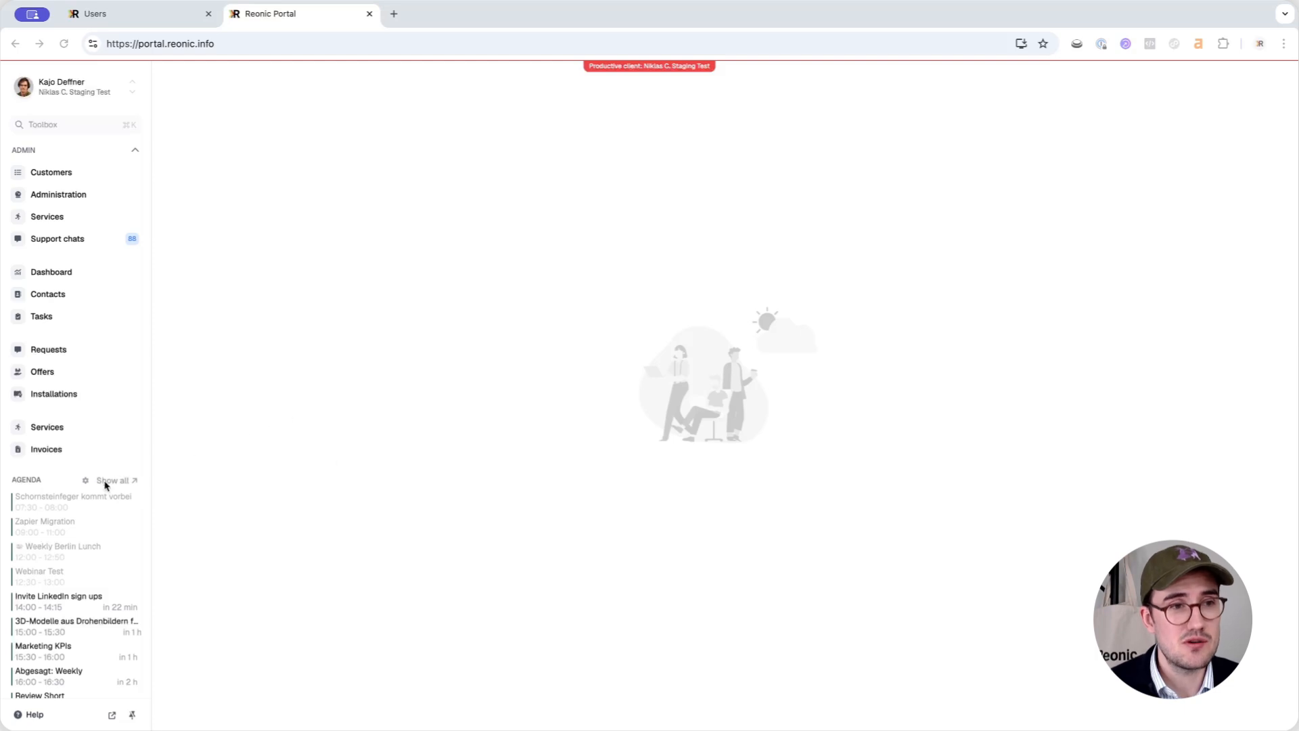
Go to Settings and open the Users page listing the company's five users
{"action": "scroll", "coordinate": [105, 477], "scroll_direction": "down", "scroll_amount": 3}
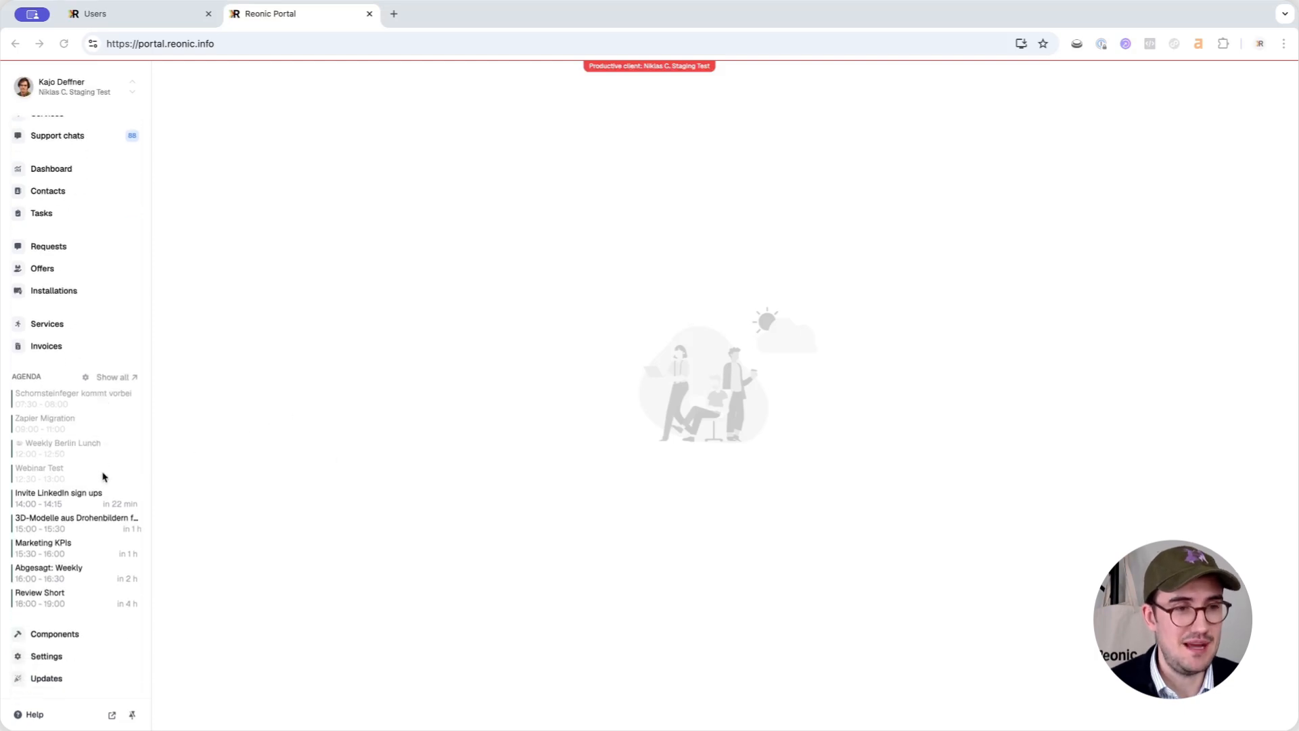
{"action": "left_click", "coordinate": [44, 662]}
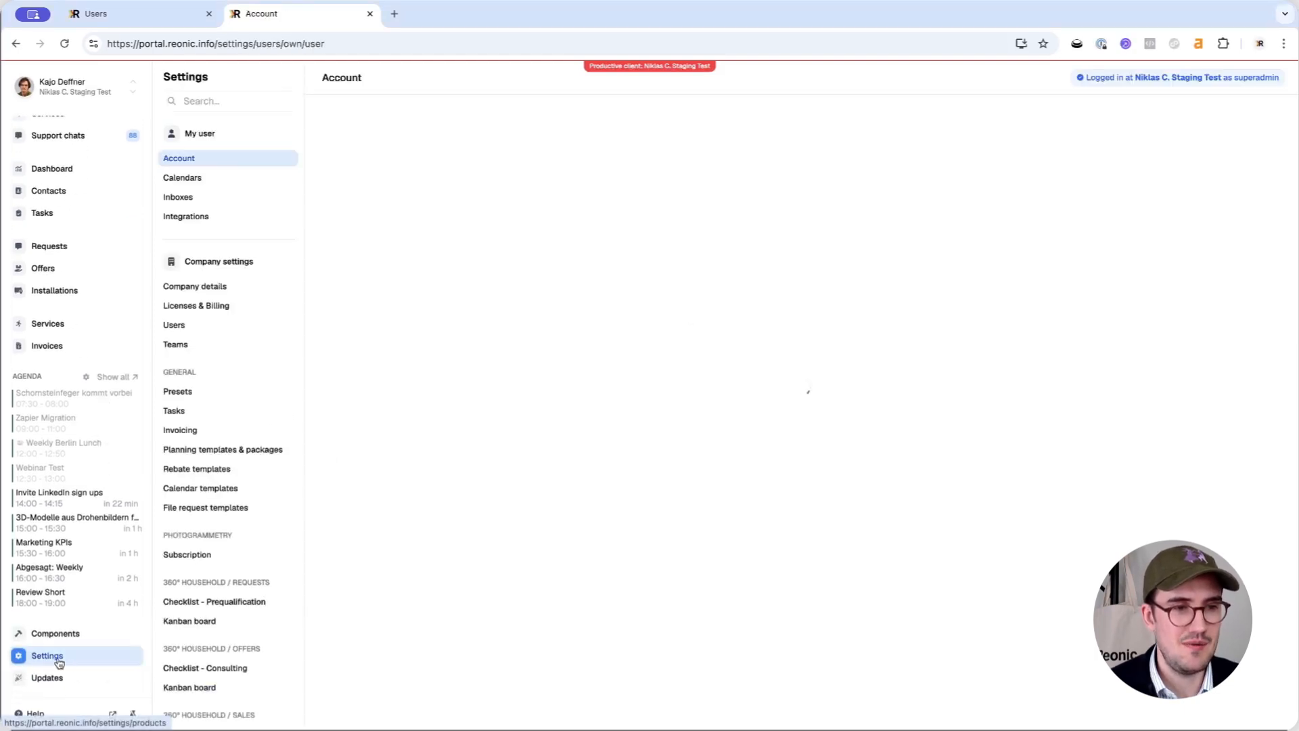
{"action": "left_click", "coordinate": [184, 328]}
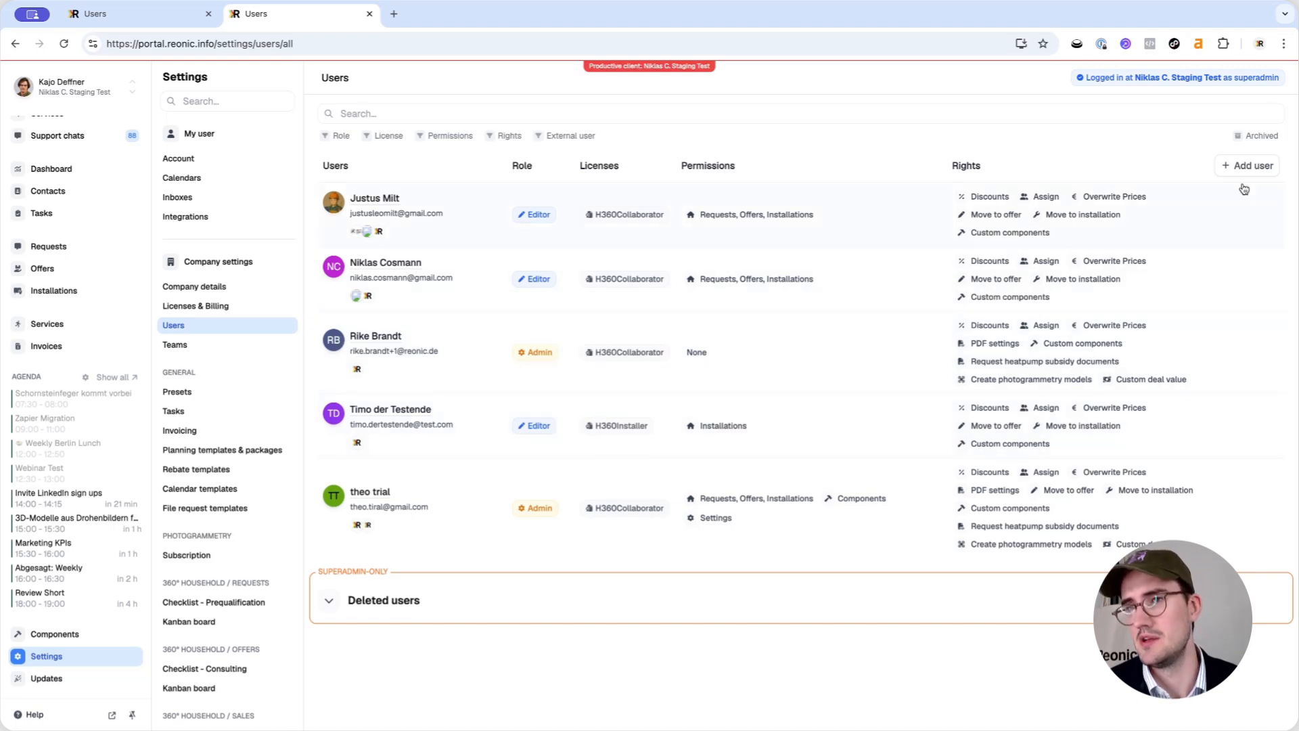
Start a new user and enter their first name, last name and e-mail address
{"action": "left_click", "coordinate": [1252, 167]}
{"action": "left_click", "coordinate": [556, 287]}
{"action": "type", "text": "Timo"}
{"action": "key", "text": "Tab"}
{"action": "type", "text": "Test"}
{"action": "left_click", "coordinate": [529, 342]}
{"action": "type", "text": "test.test"}
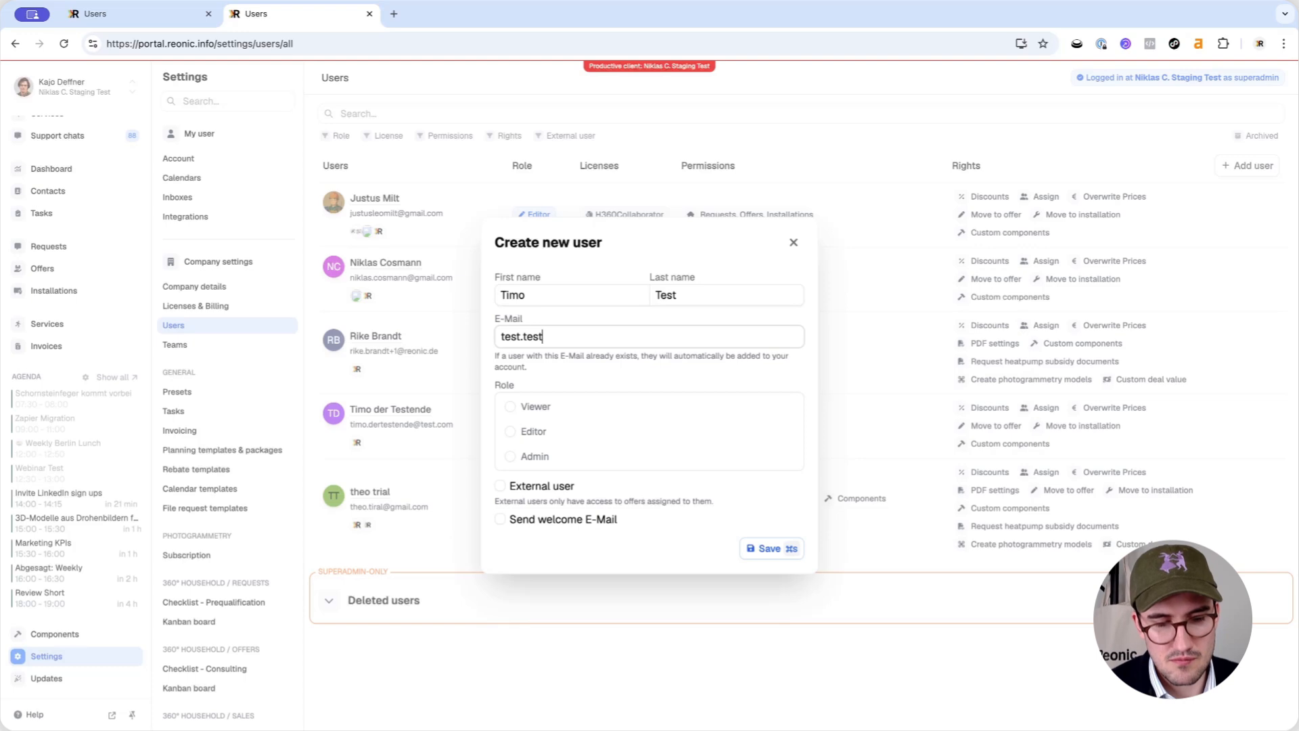
{"action": "type", "text": "@test.dede"}
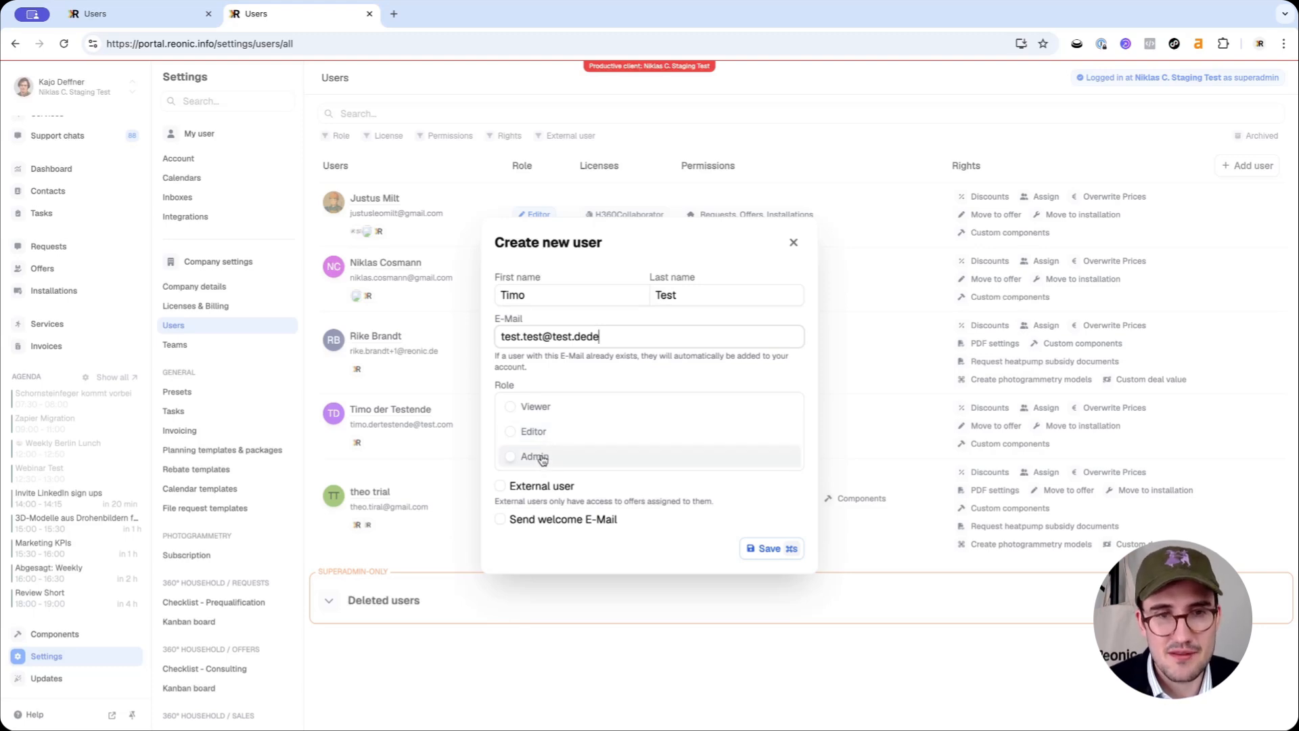
Give the new user the Editor role, mark them external, and leave the welcome e-mail off
{"action": "left_click", "coordinate": [549, 440]}
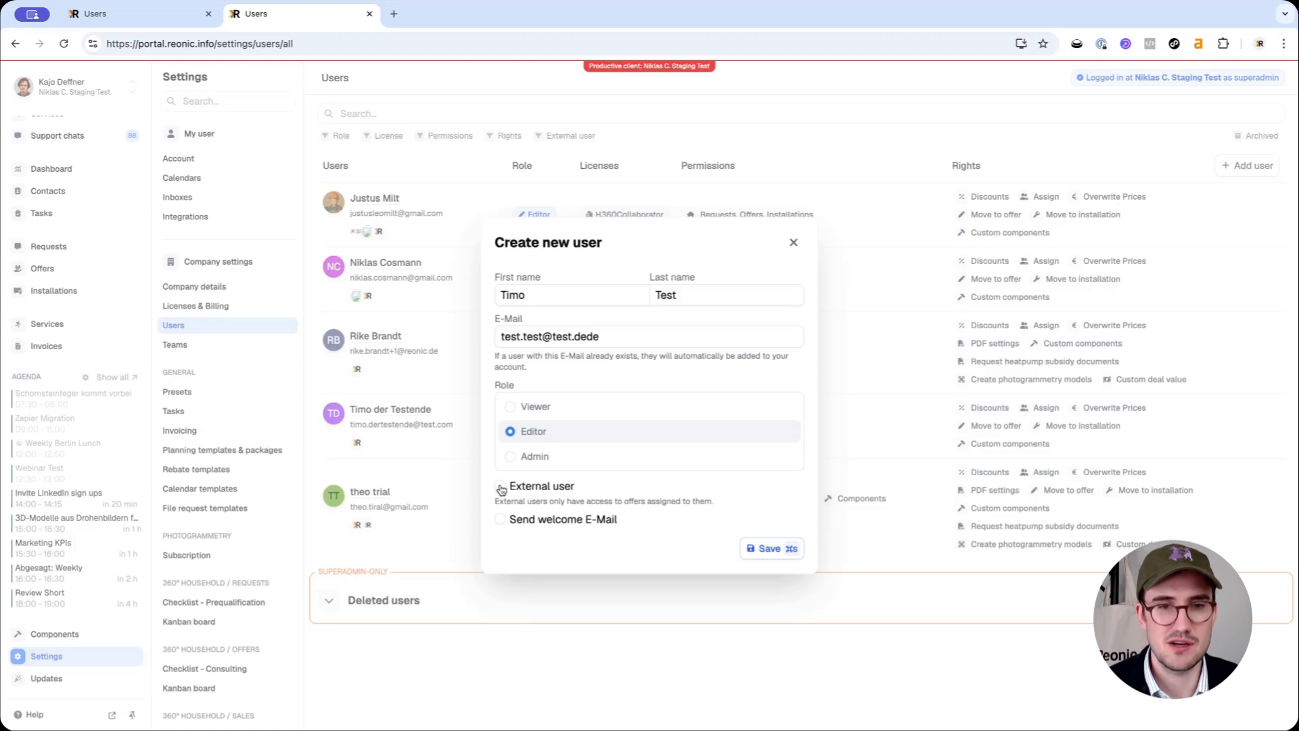
{"action": "left_click", "coordinate": [501, 486]}
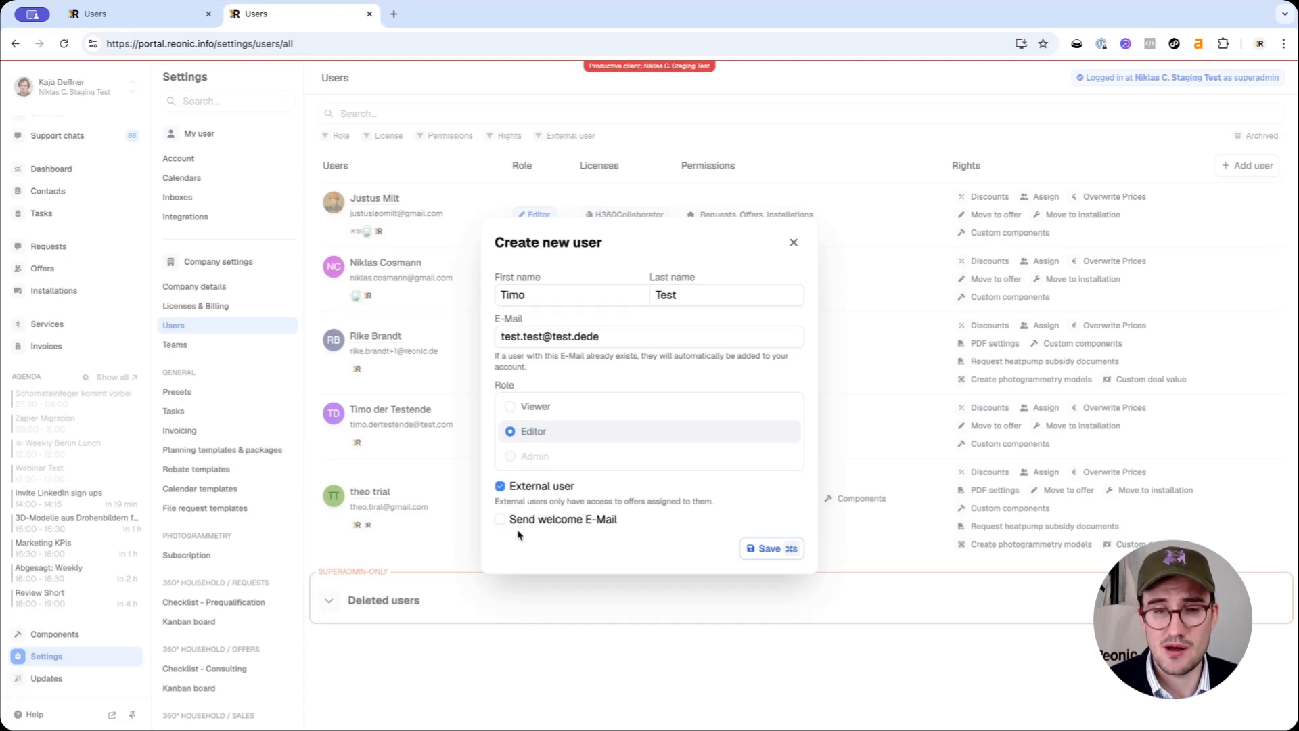
{"action": "left_click", "coordinate": [500, 519]}
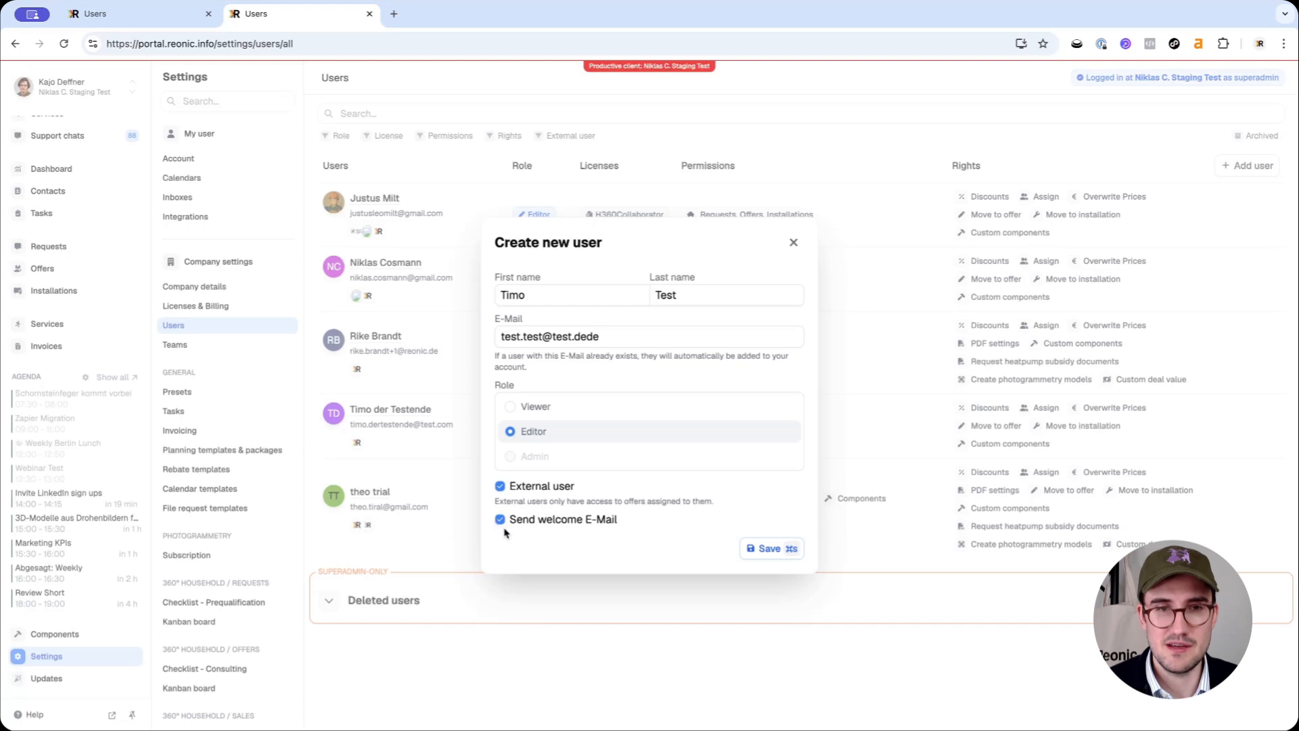
{"action": "left_click", "coordinate": [500, 520]}
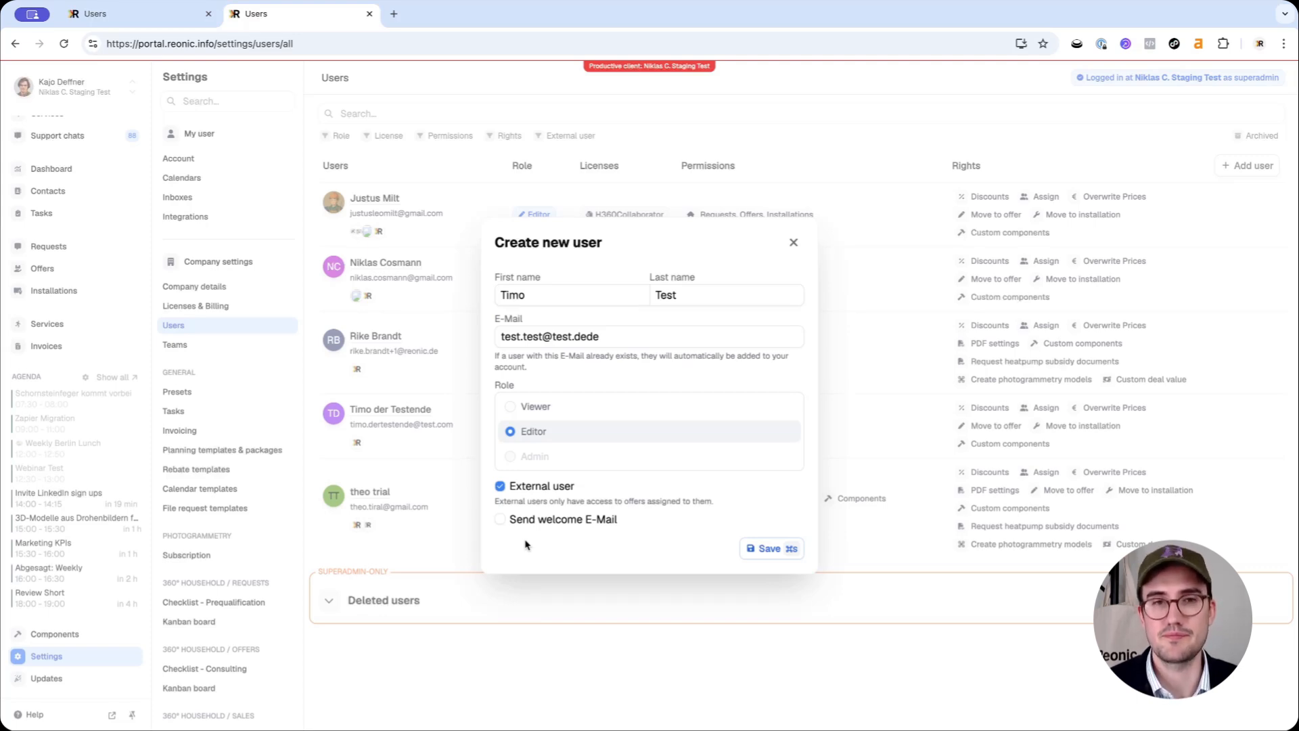
Save and confirm the new user, then open their edit panel
{"action": "left_click", "coordinate": [758, 554]}
{"action": "left_click", "coordinate": [771, 429]}
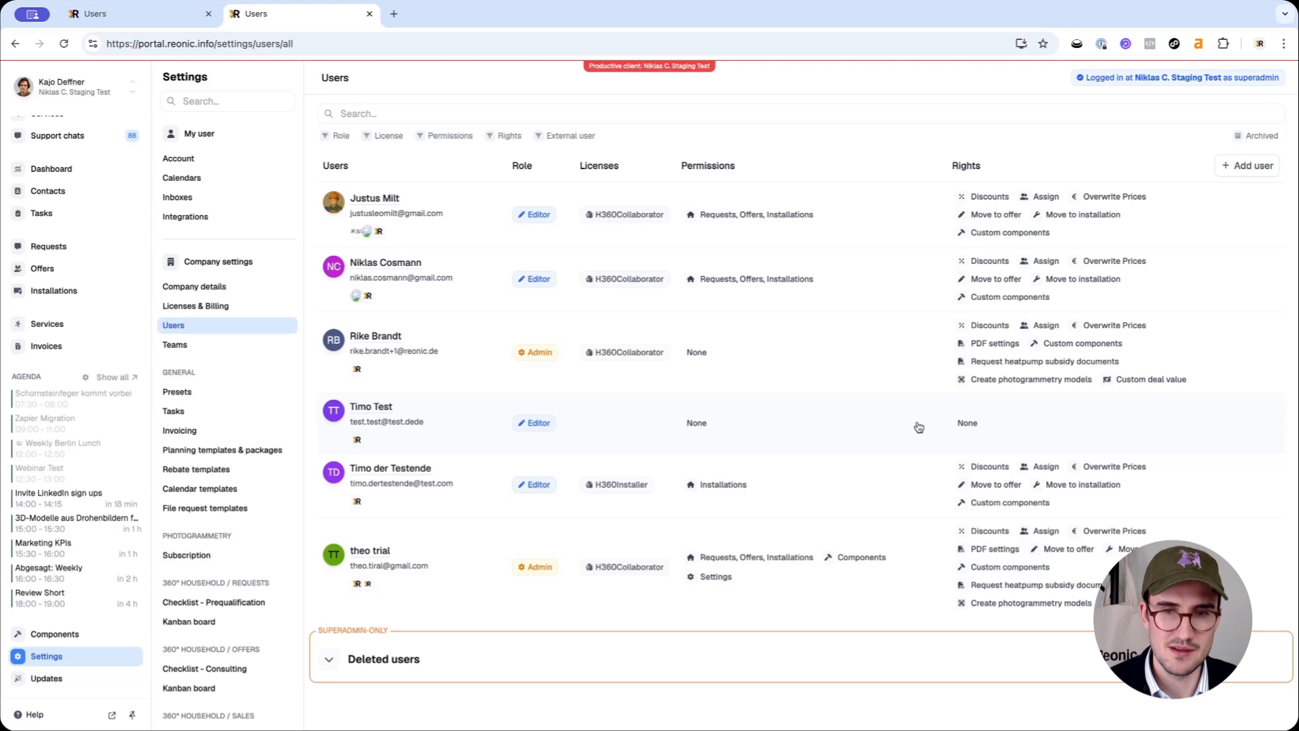
{"action": "left_click", "coordinate": [379, 406]}
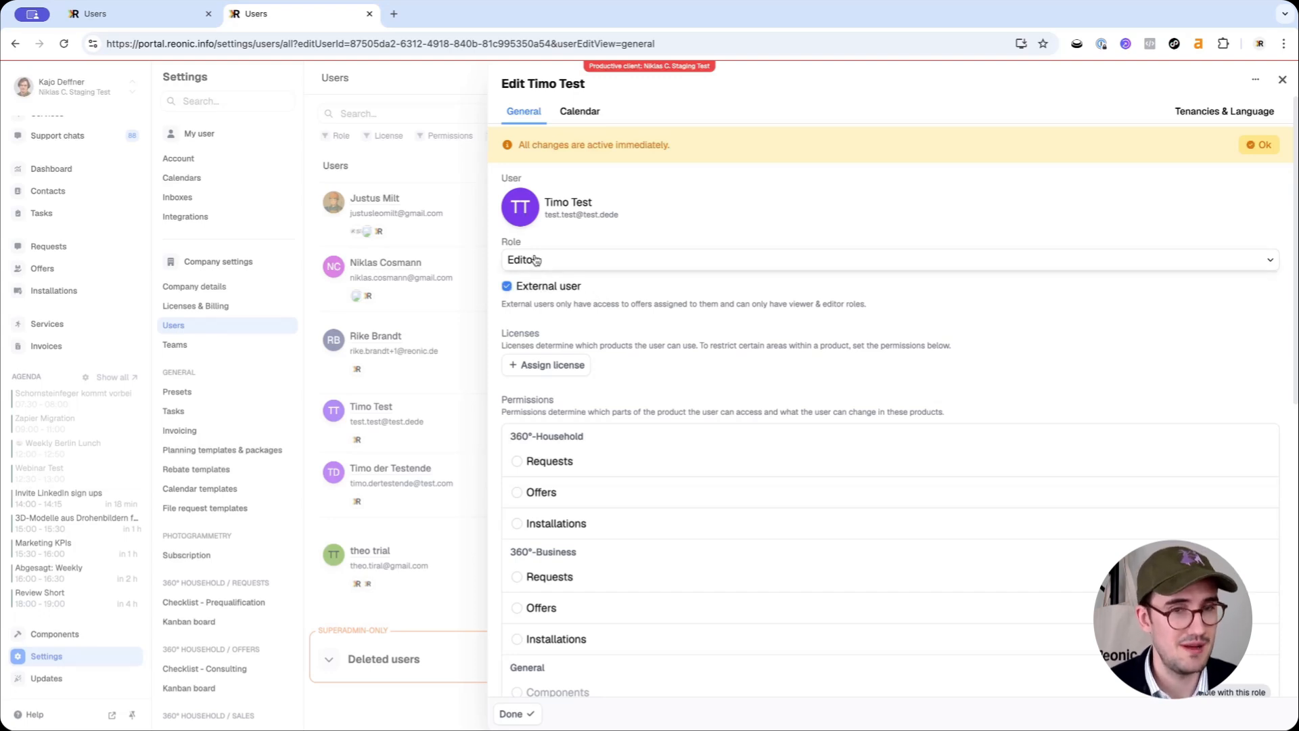
Scroll to Licenses and list the three assignable licenses, each with 2x remaining
{"action": "scroll", "coordinate": [552, 325], "scroll_direction": "down", "scroll_amount": 1}
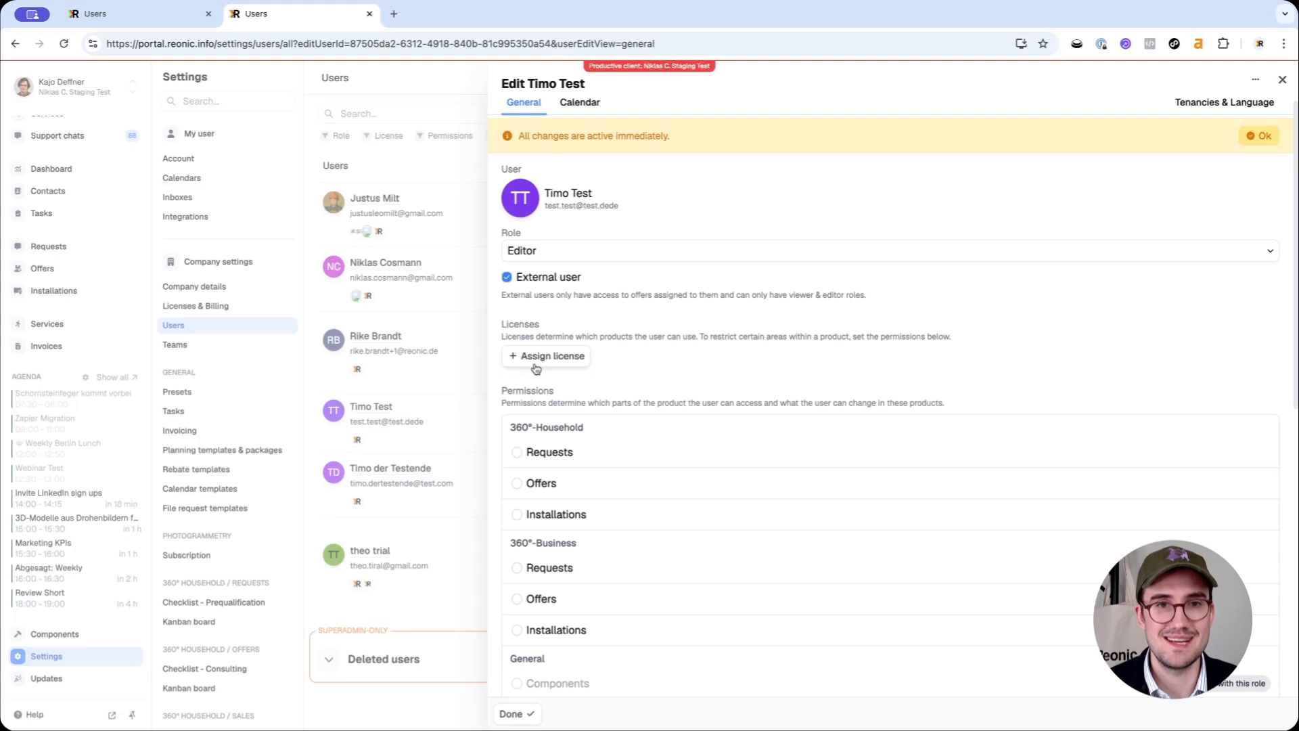
{"action": "scroll", "coordinate": [533, 367], "scroll_direction": "down", "scroll_amount": 1}
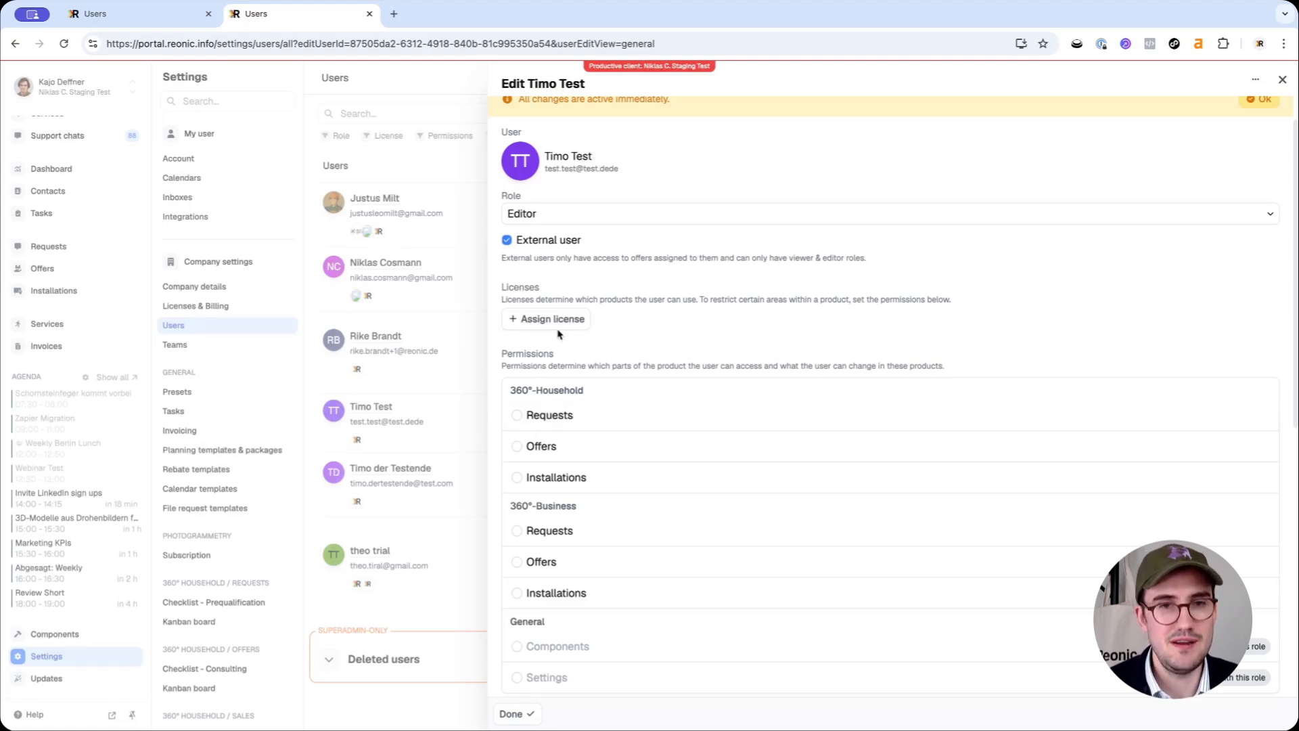
{"action": "scroll", "coordinate": [566, 352], "scroll_direction": "down", "scroll_amount": 1}
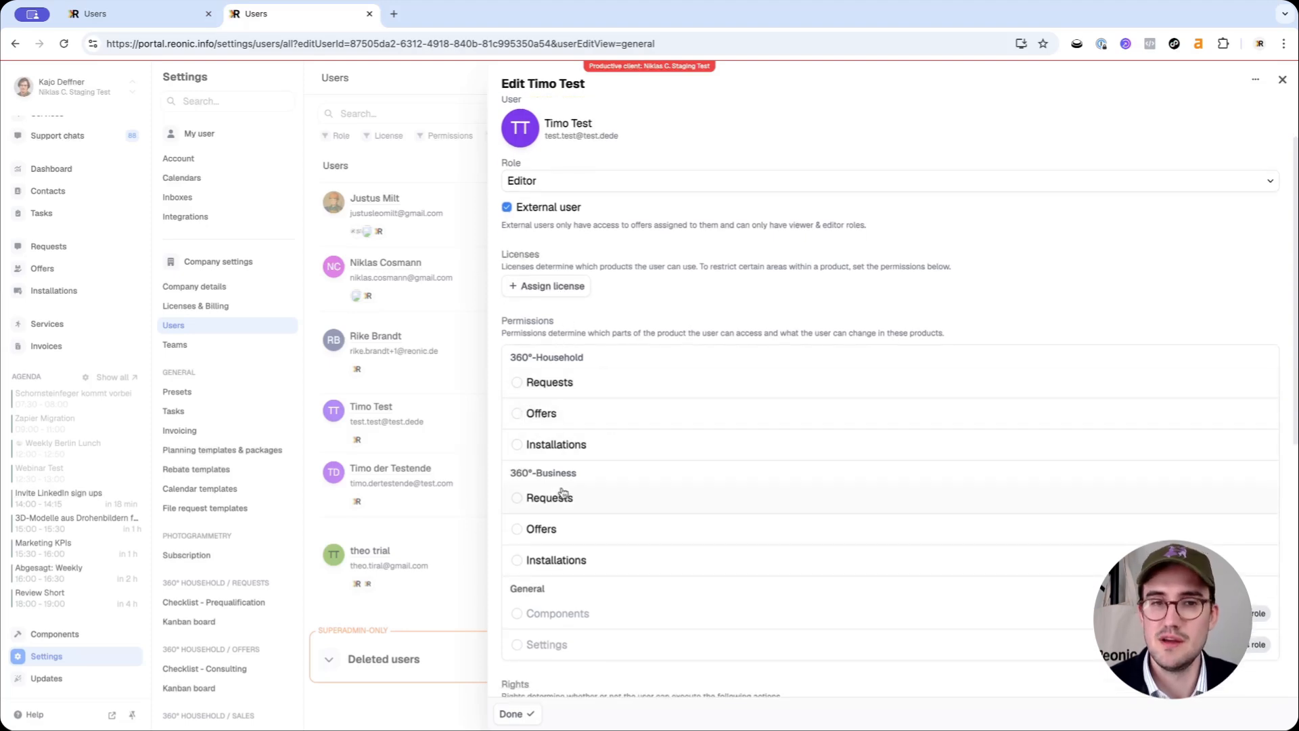
{"action": "scroll", "coordinate": [562, 492], "scroll_direction": "down", "scroll_amount": 1}
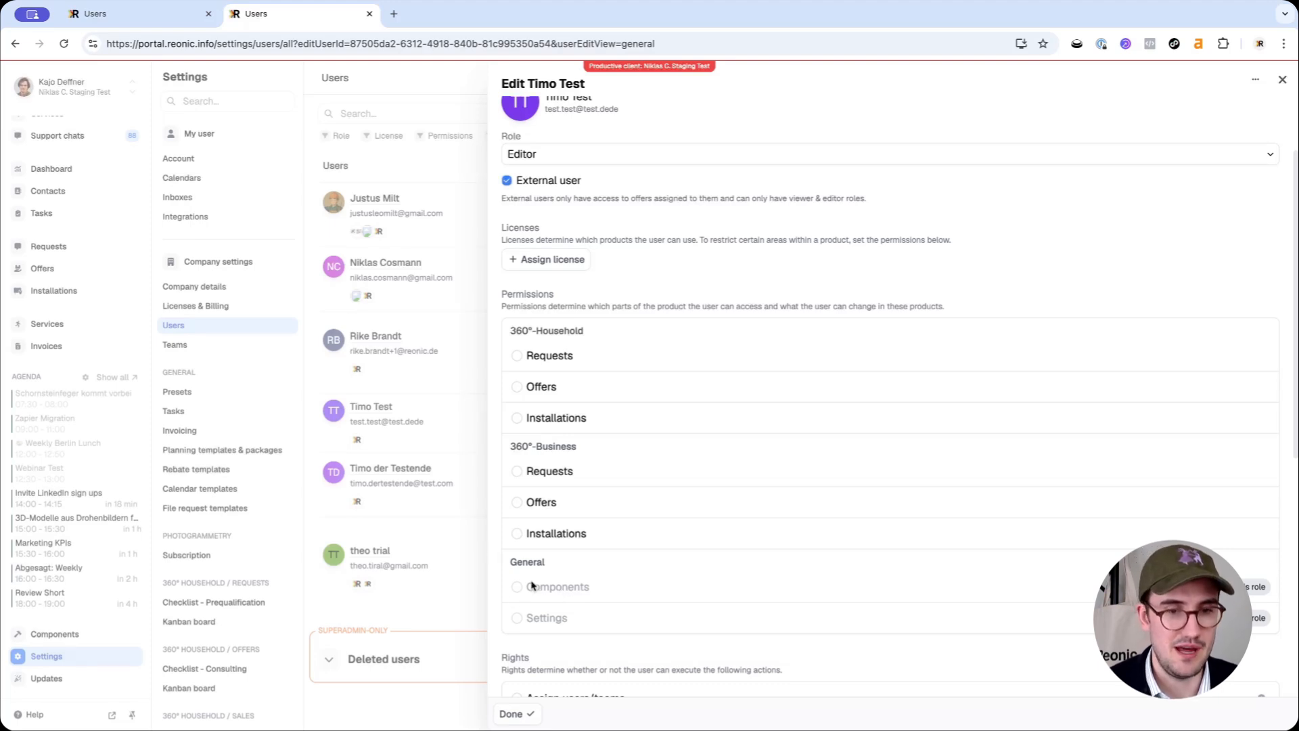
{"action": "scroll", "coordinate": [535, 584], "scroll_direction": "down", "scroll_amount": 1}
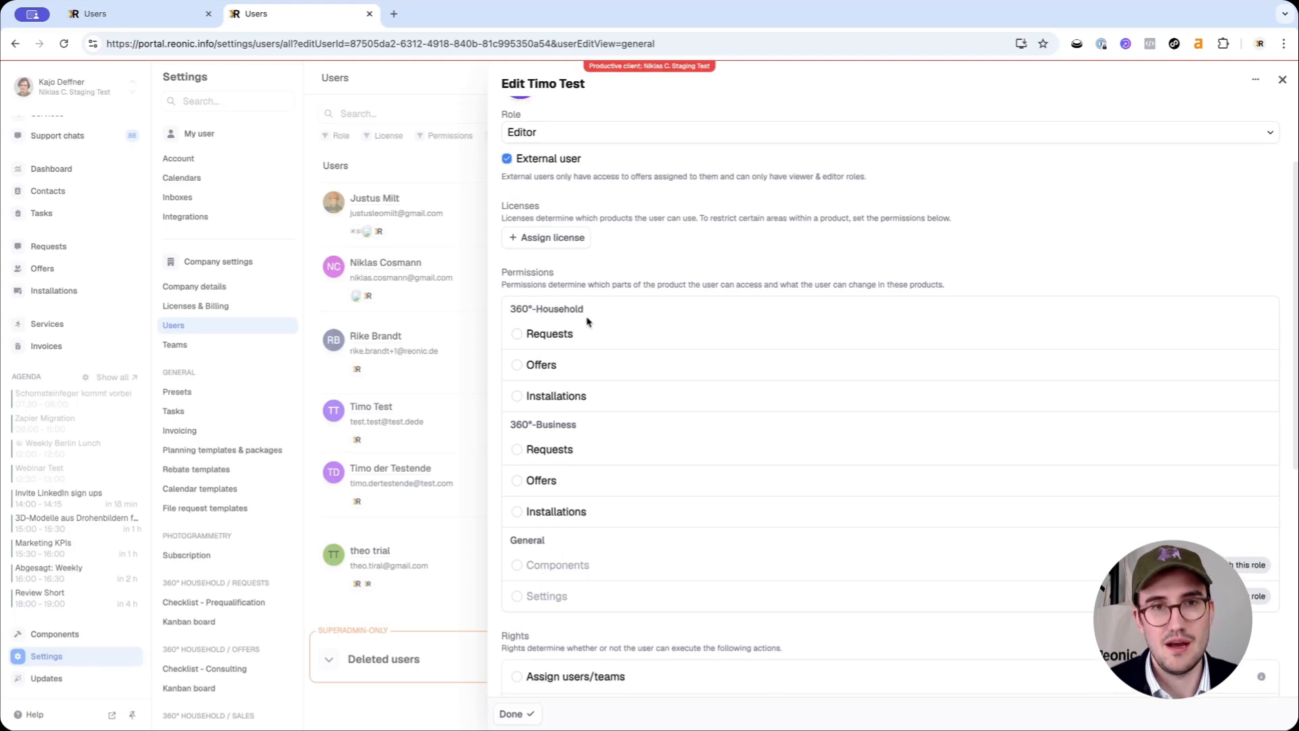
{"action": "scroll", "coordinate": [530, 333], "scroll_direction": "up", "scroll_amount": 1}
{"action": "left_click", "coordinate": [571, 260]}
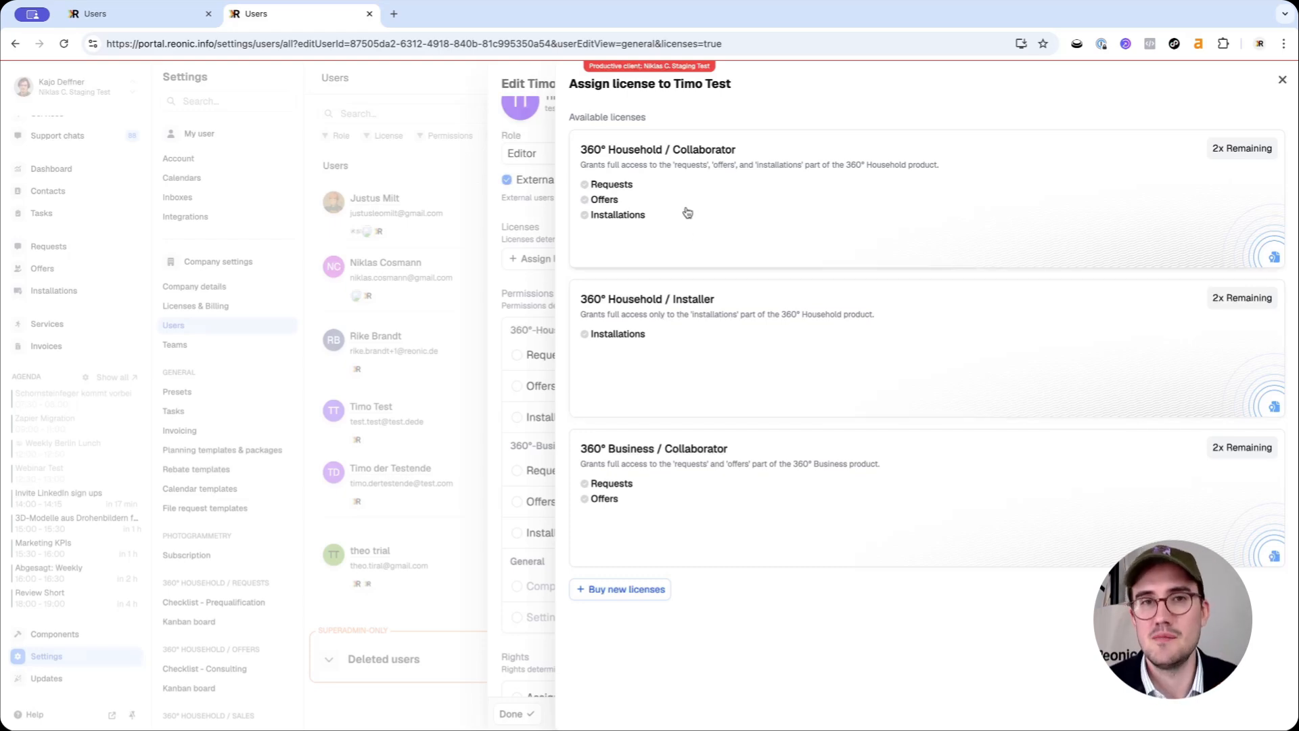
{"action": "left_click", "coordinate": [701, 234]}
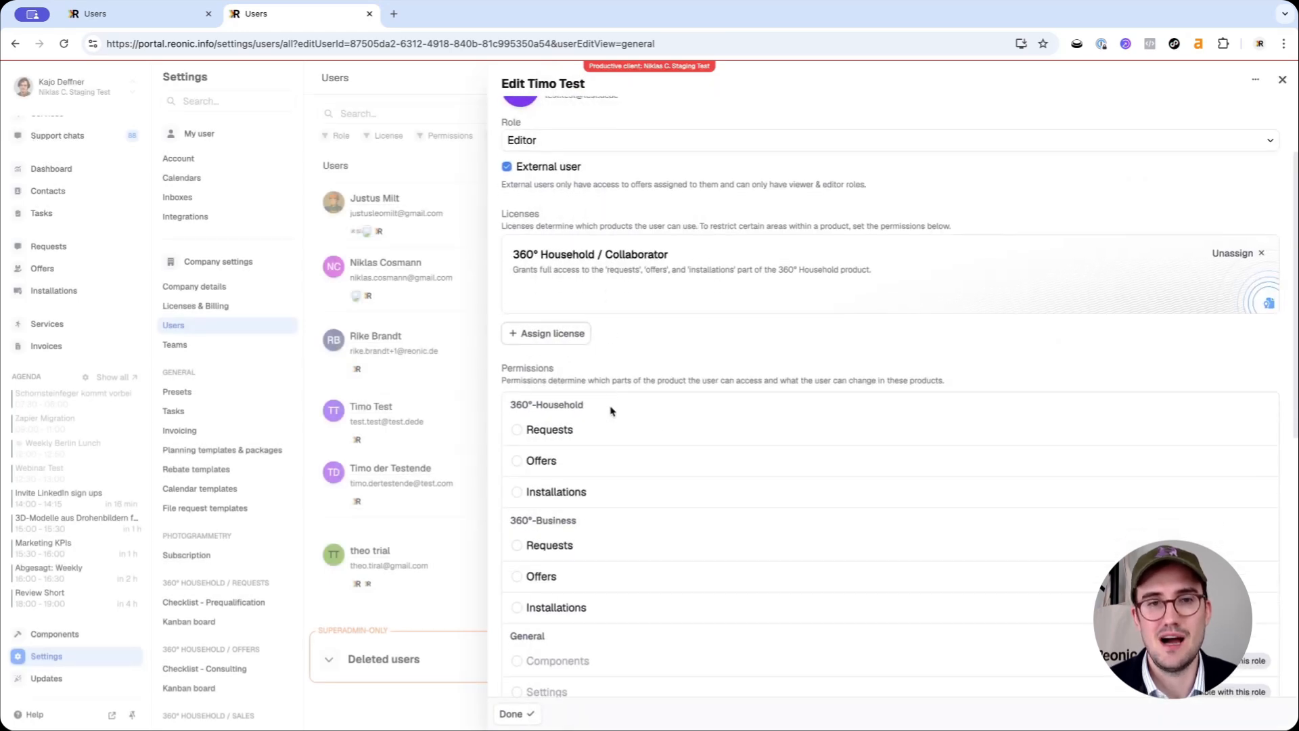
{"action": "scroll", "coordinate": [609, 411], "scroll_direction": "down", "scroll_amount": 1}
{"action": "left_click", "coordinate": [540, 420]}
{"action": "left_click", "coordinate": [540, 450]}
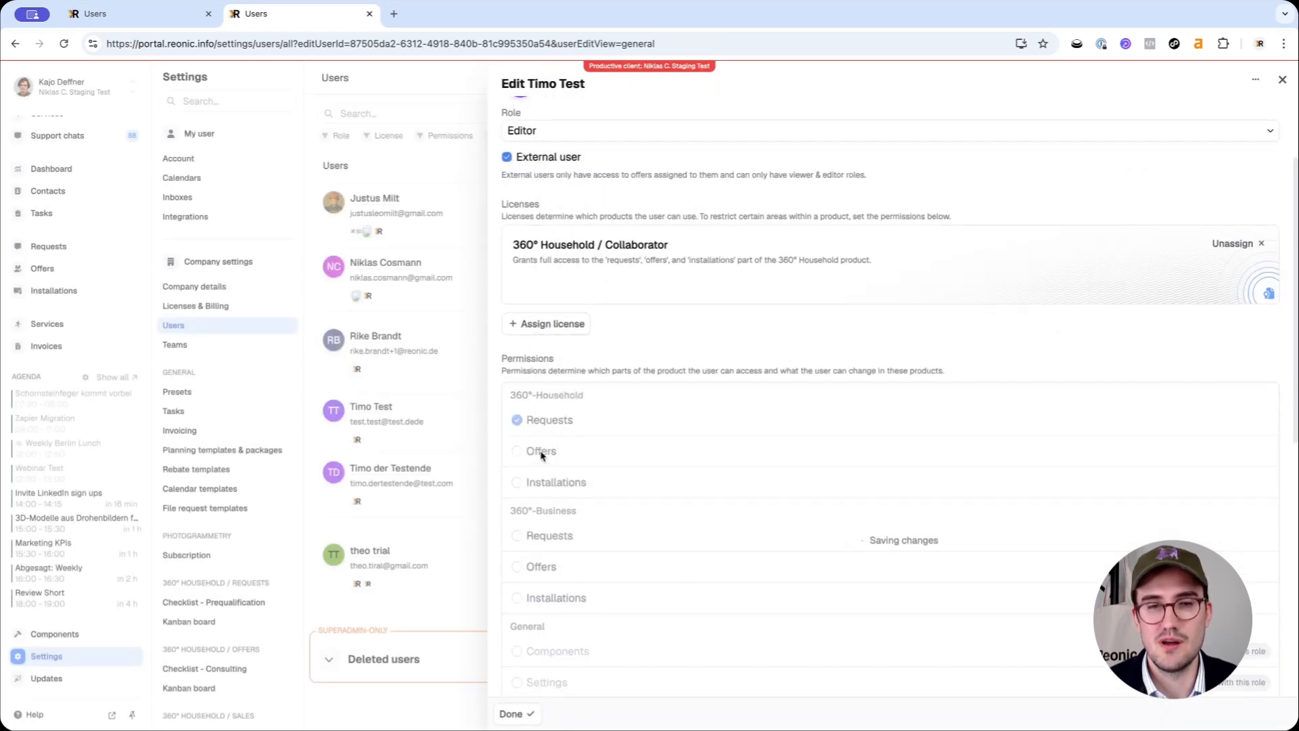
{"action": "left_click", "coordinate": [545, 485]}
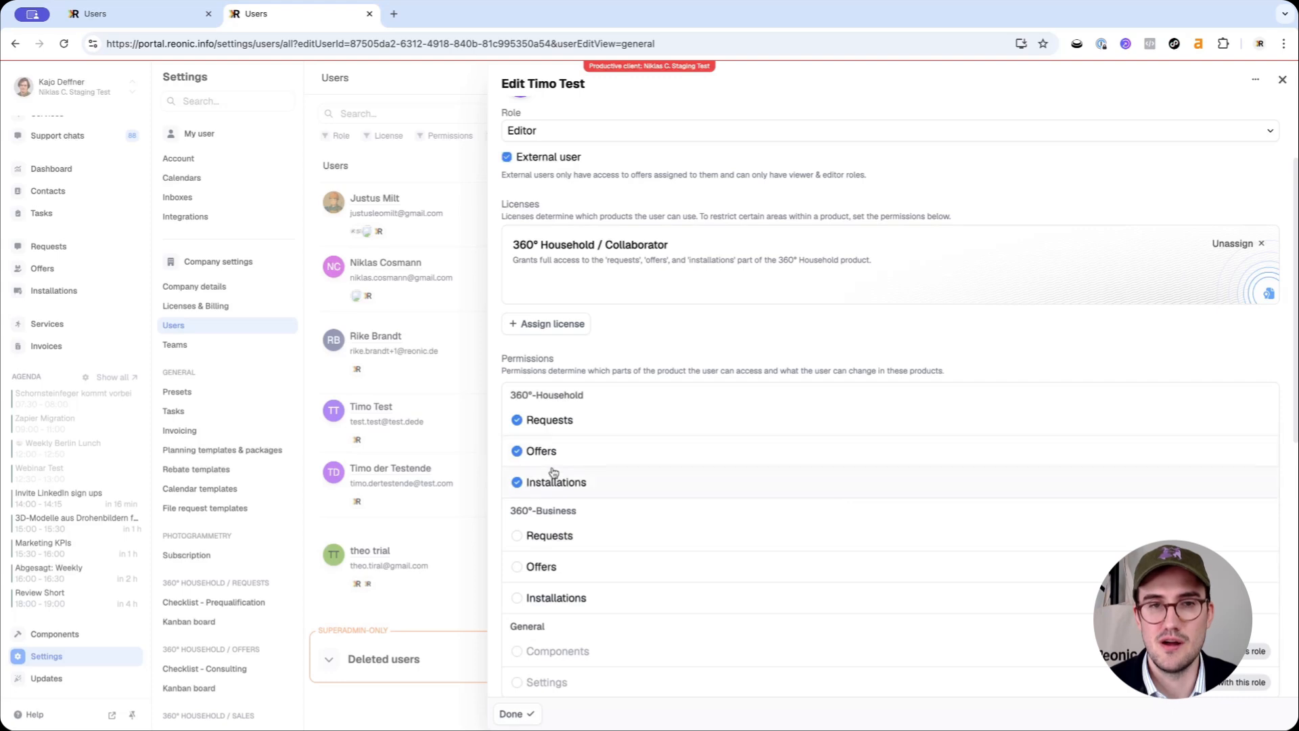
{"action": "scroll", "coordinate": [574, 473], "scroll_direction": "down", "scroll_amount": 1}
{"action": "scroll", "coordinate": [572, 478], "scroll_direction": "down", "scroll_amount": 1}
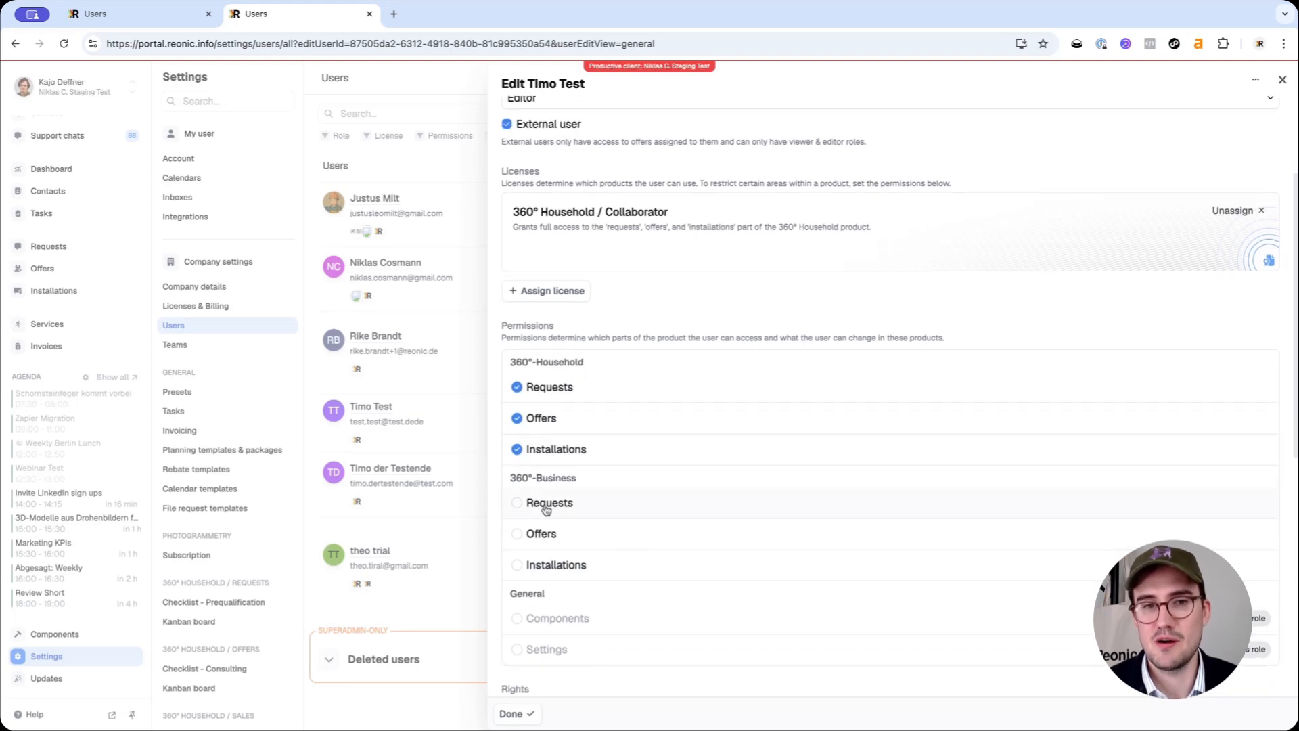
{"action": "left_click", "coordinate": [545, 507]}
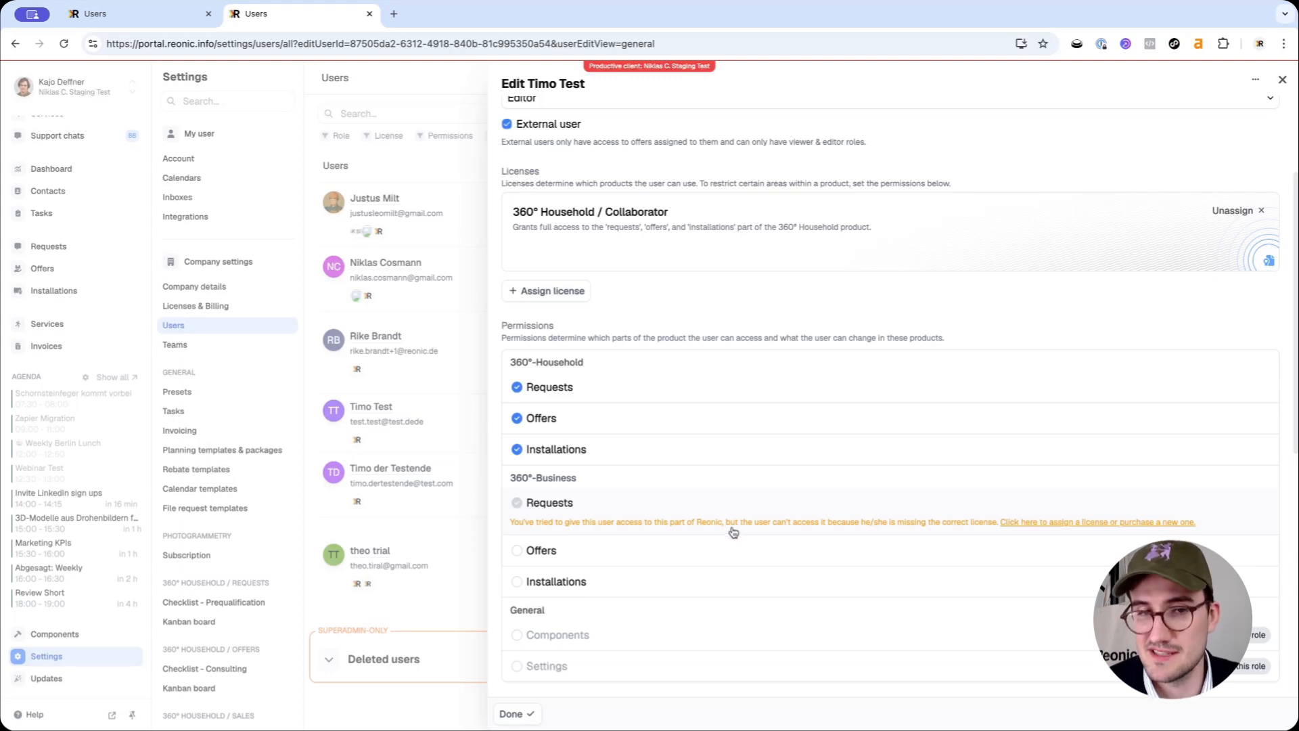
{"action": "left_click", "coordinate": [518, 504]}
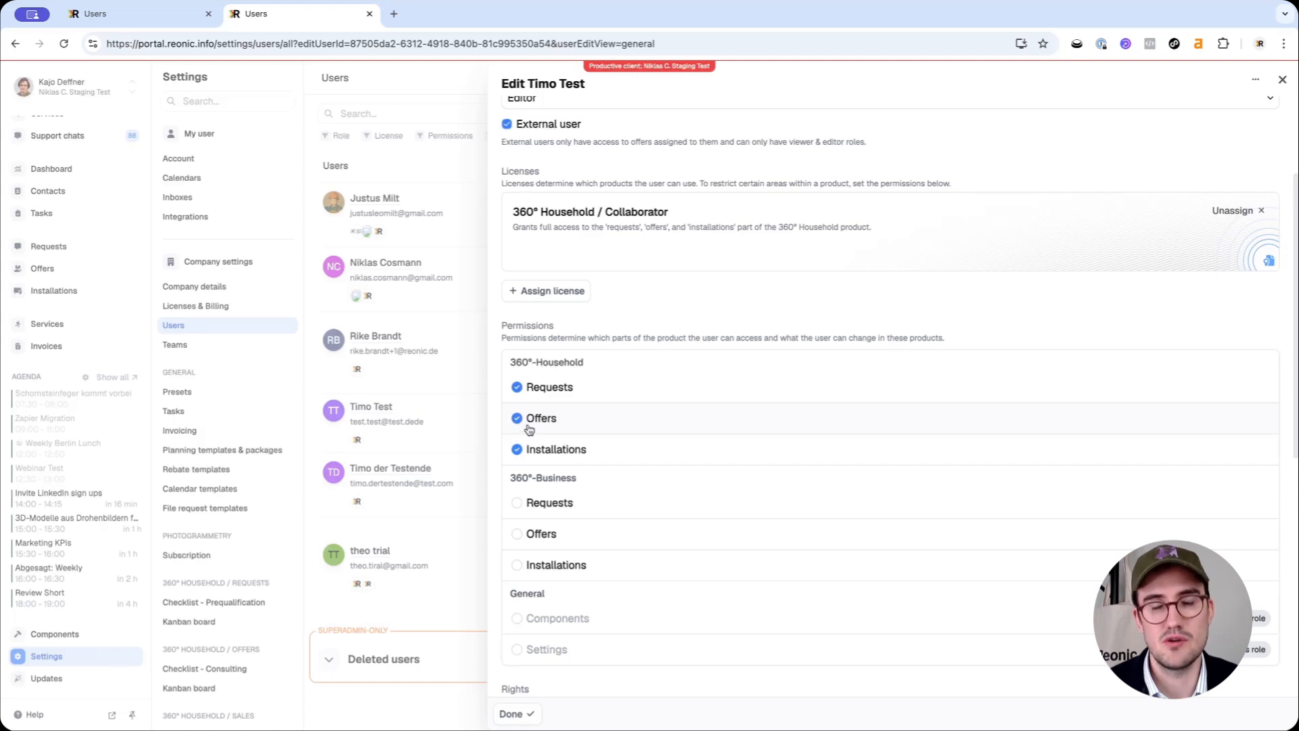
{"action": "left_click", "coordinate": [517, 388]}
{"action": "left_click", "coordinate": [522, 453]}
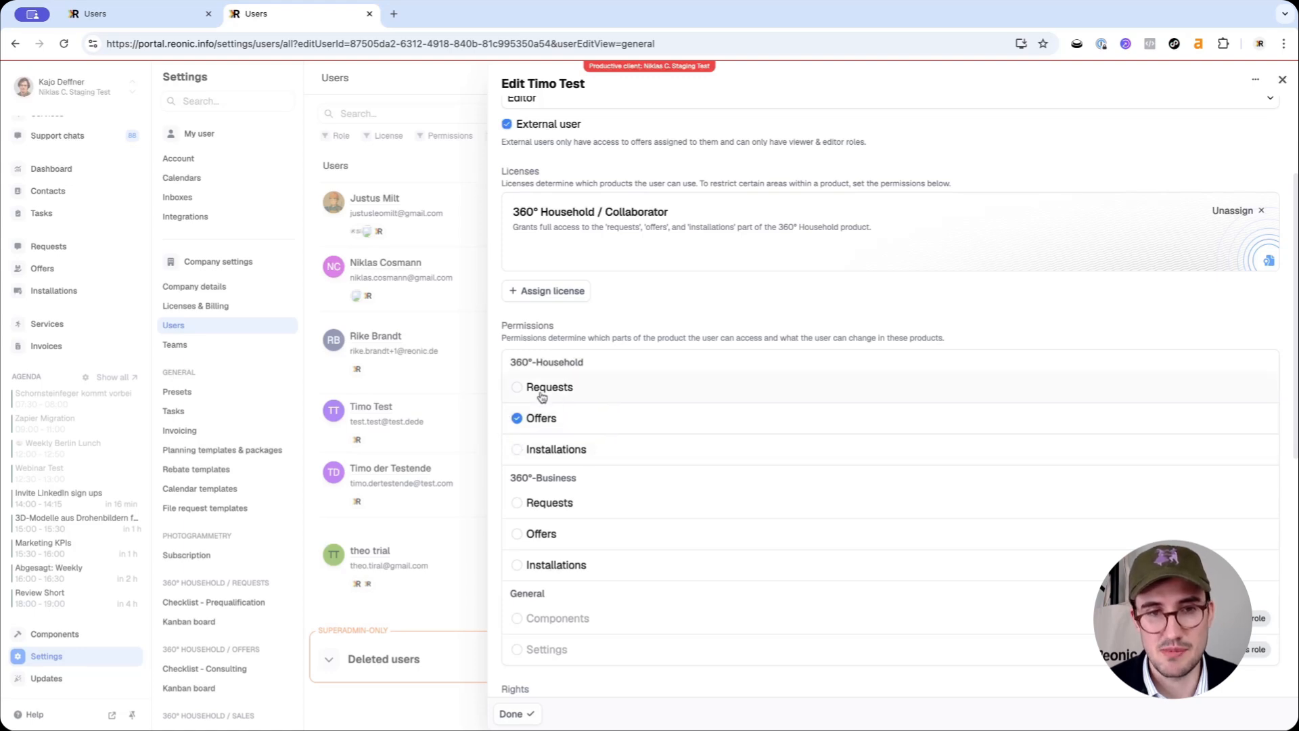
{"action": "left_click", "coordinate": [520, 455]}
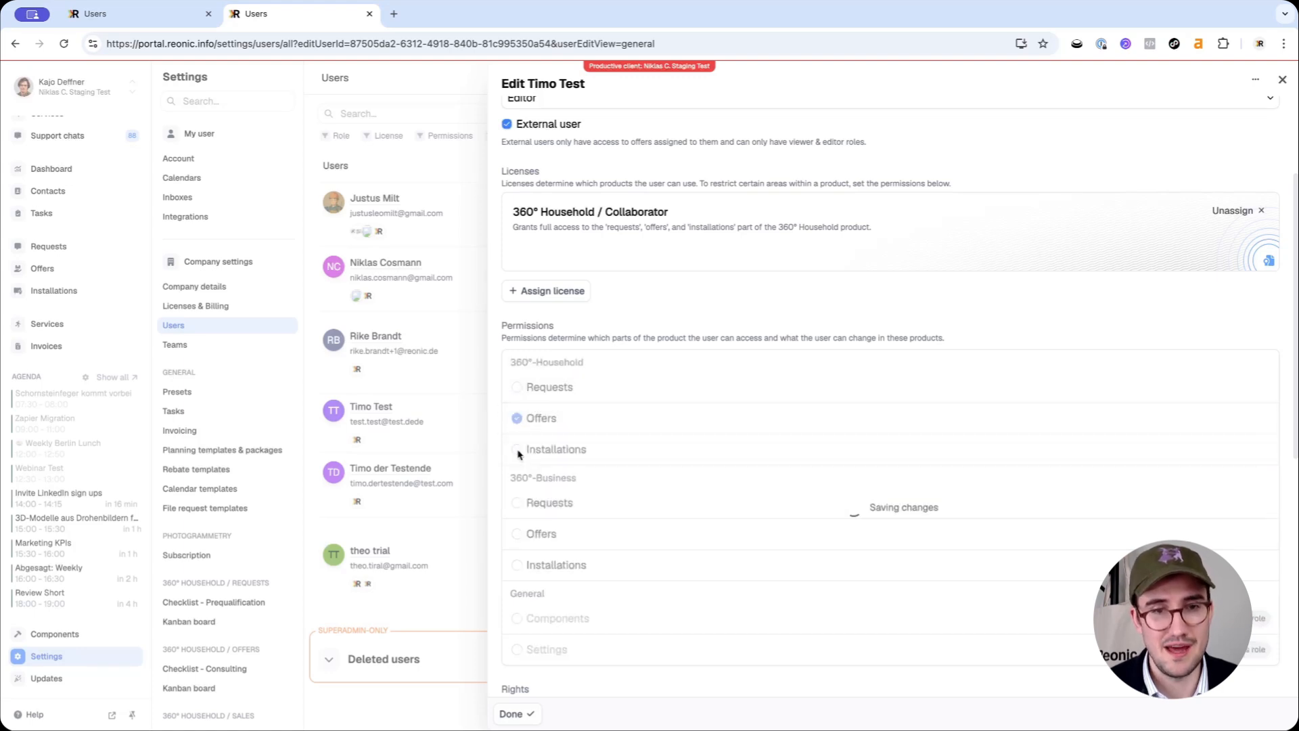
{"action": "left_click", "coordinate": [526, 394]}
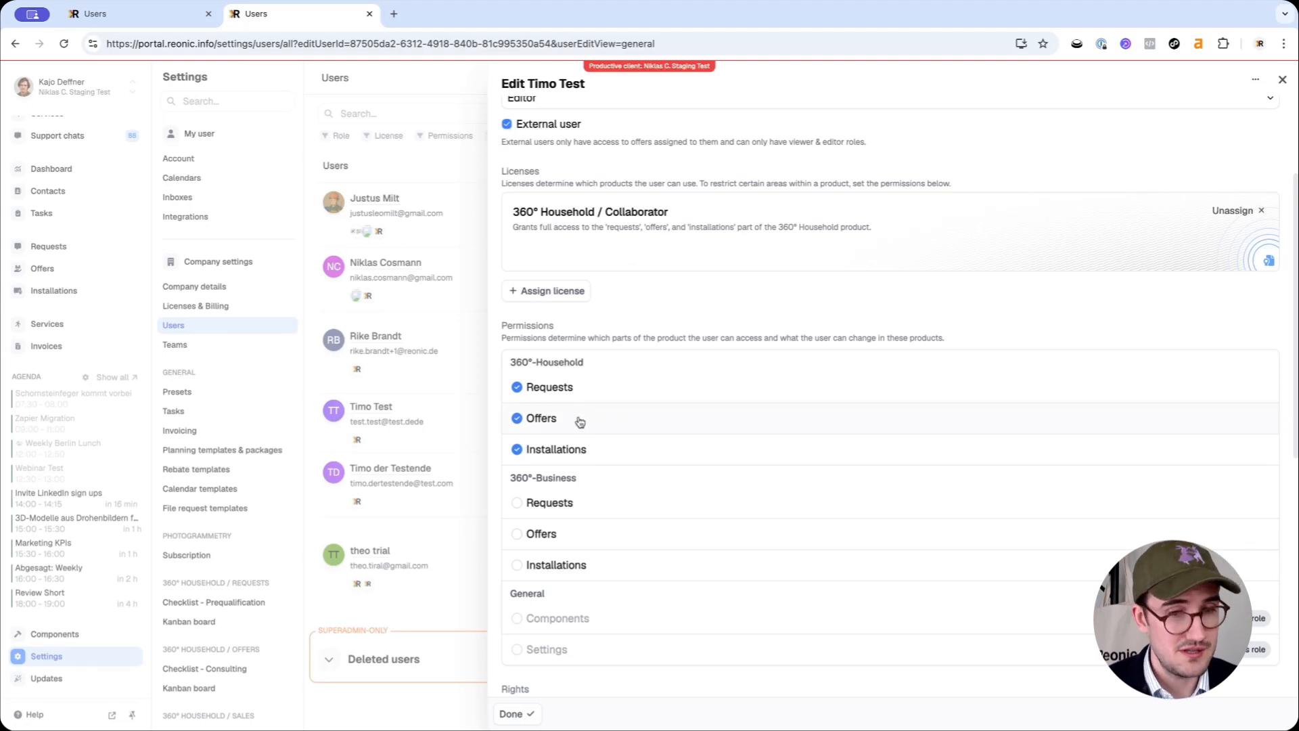
{"action": "scroll", "coordinate": [580, 423], "scroll_direction": "down", "scroll_amount": 1}
{"action": "scroll", "coordinate": [581, 423], "scroll_direction": "down", "scroll_amount": 7}
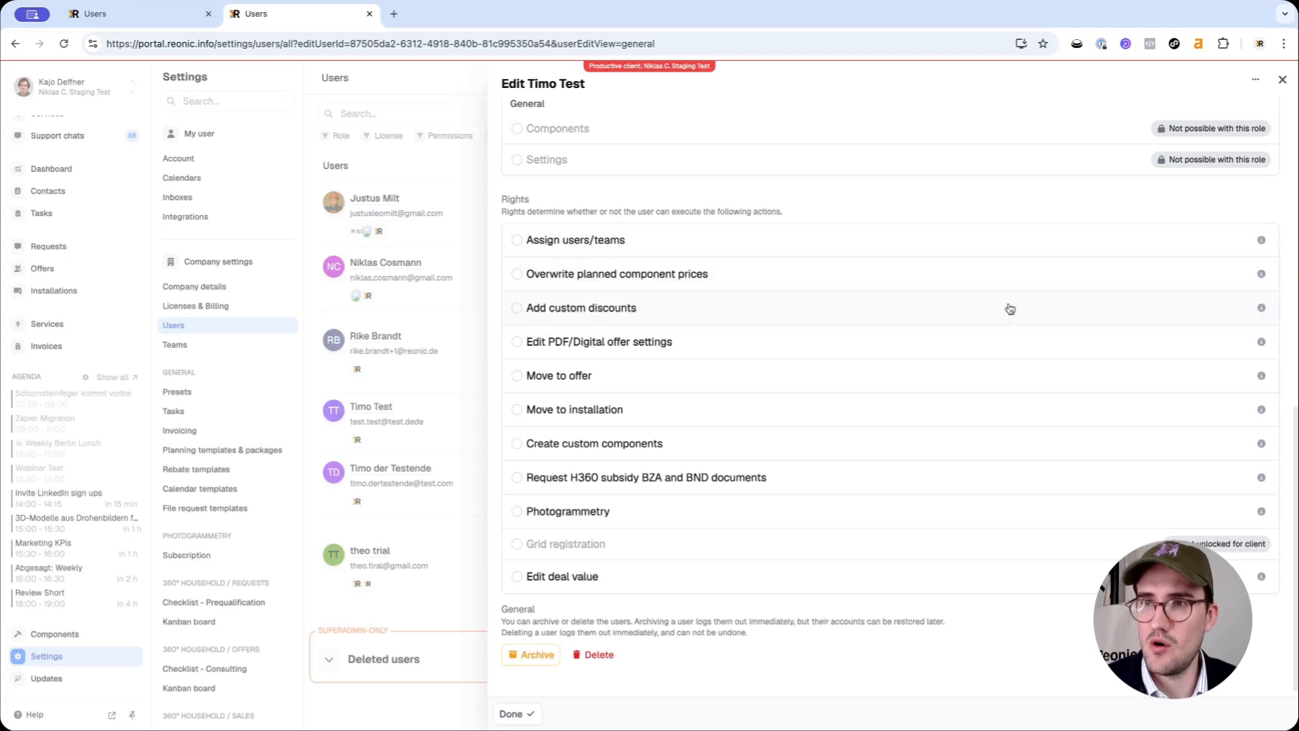
Grant the Assign users/teams right, turning Add custom discounts on and back off
{"action": "mouse_move", "coordinate": [1263, 244]}
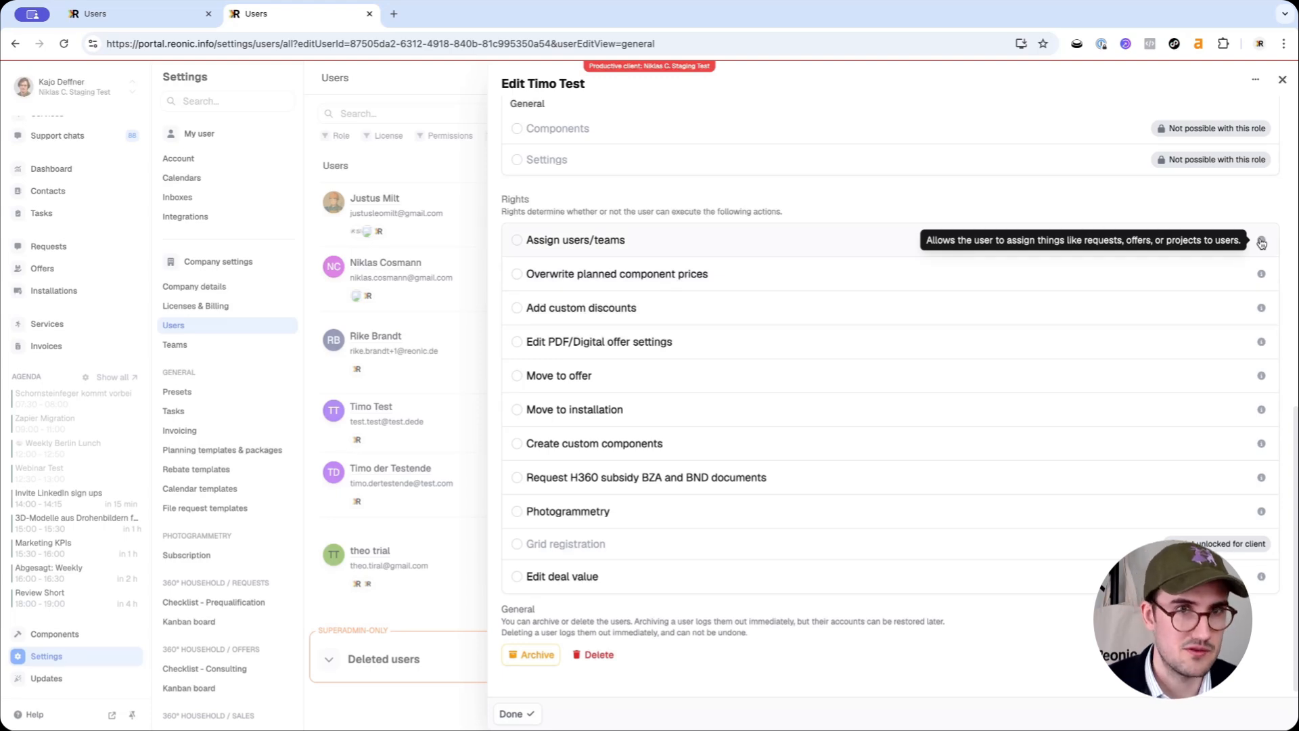
{"action": "left_click", "coordinate": [518, 241]}
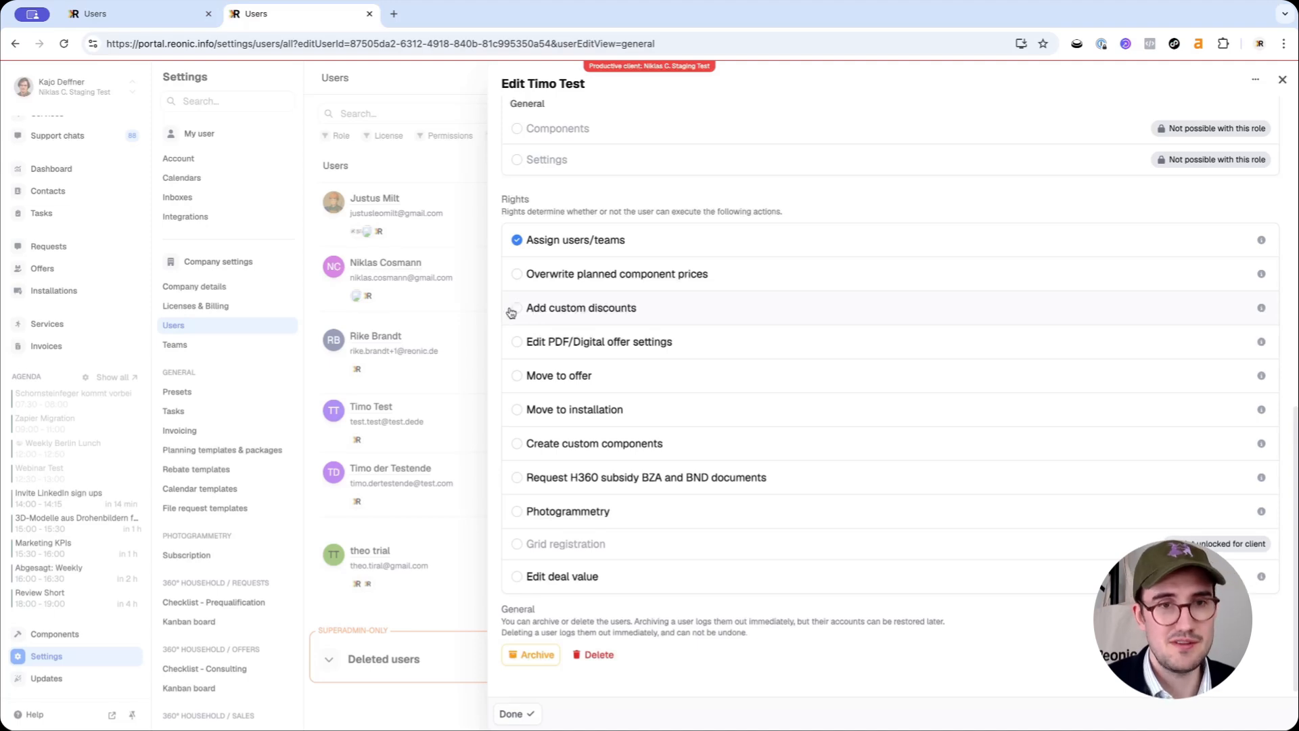
{"action": "left_click", "coordinate": [517, 310]}
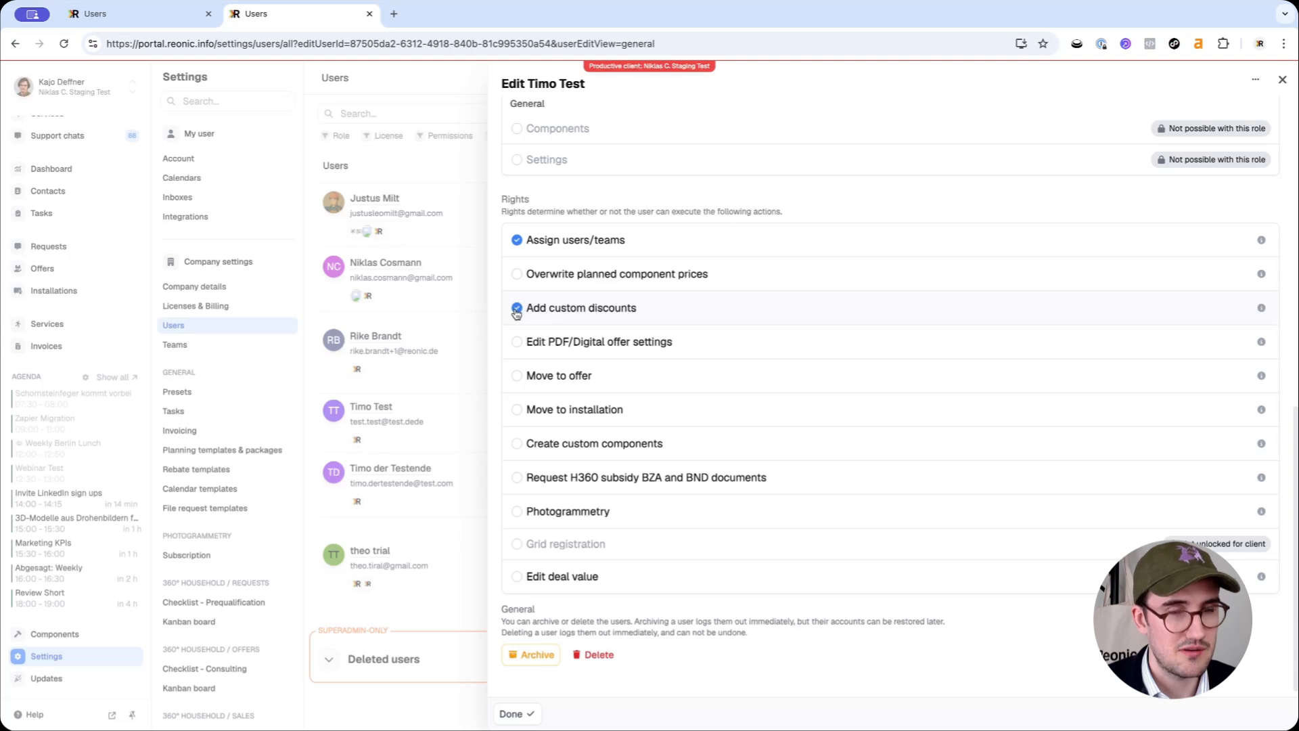
{"action": "left_click", "coordinate": [517, 310]}
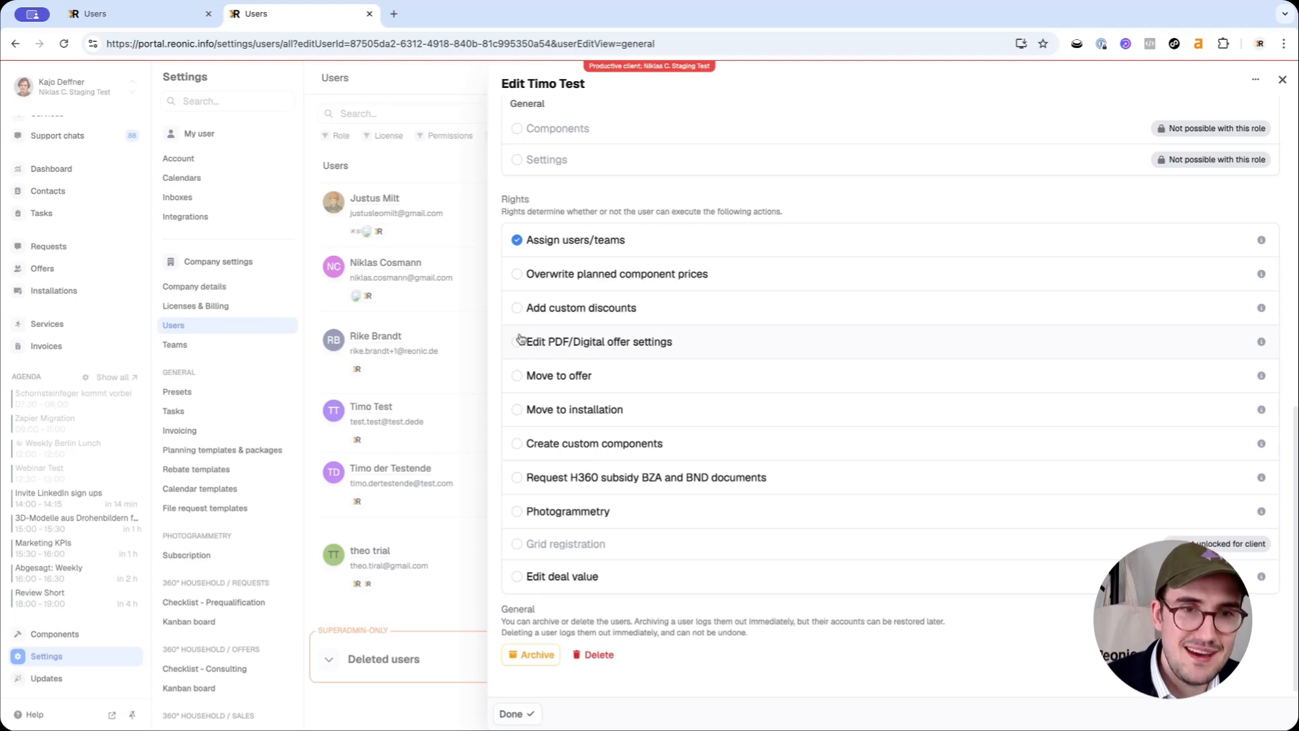
Toggle Edit PDF/Digital offer settings on and off, then close the edit panel with Done
{"action": "left_click", "coordinate": [518, 342]}
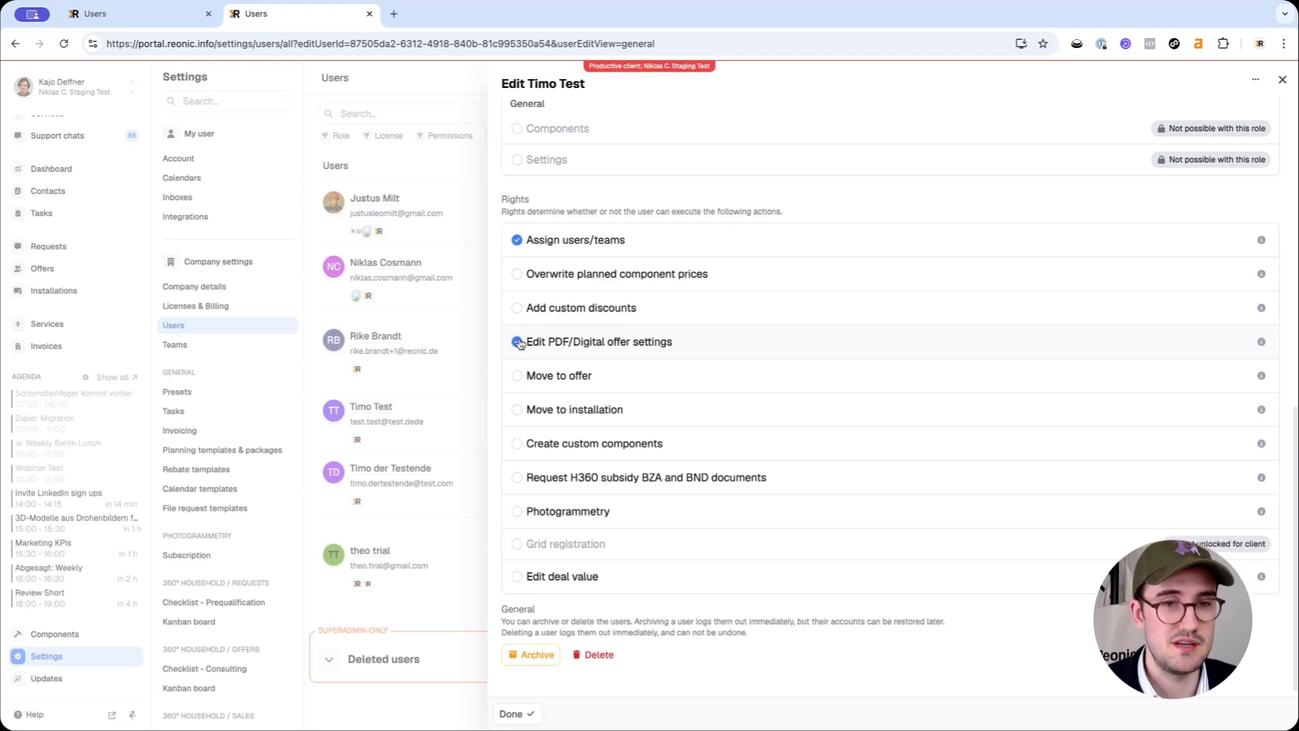
{"action": "left_click", "coordinate": [517, 342]}
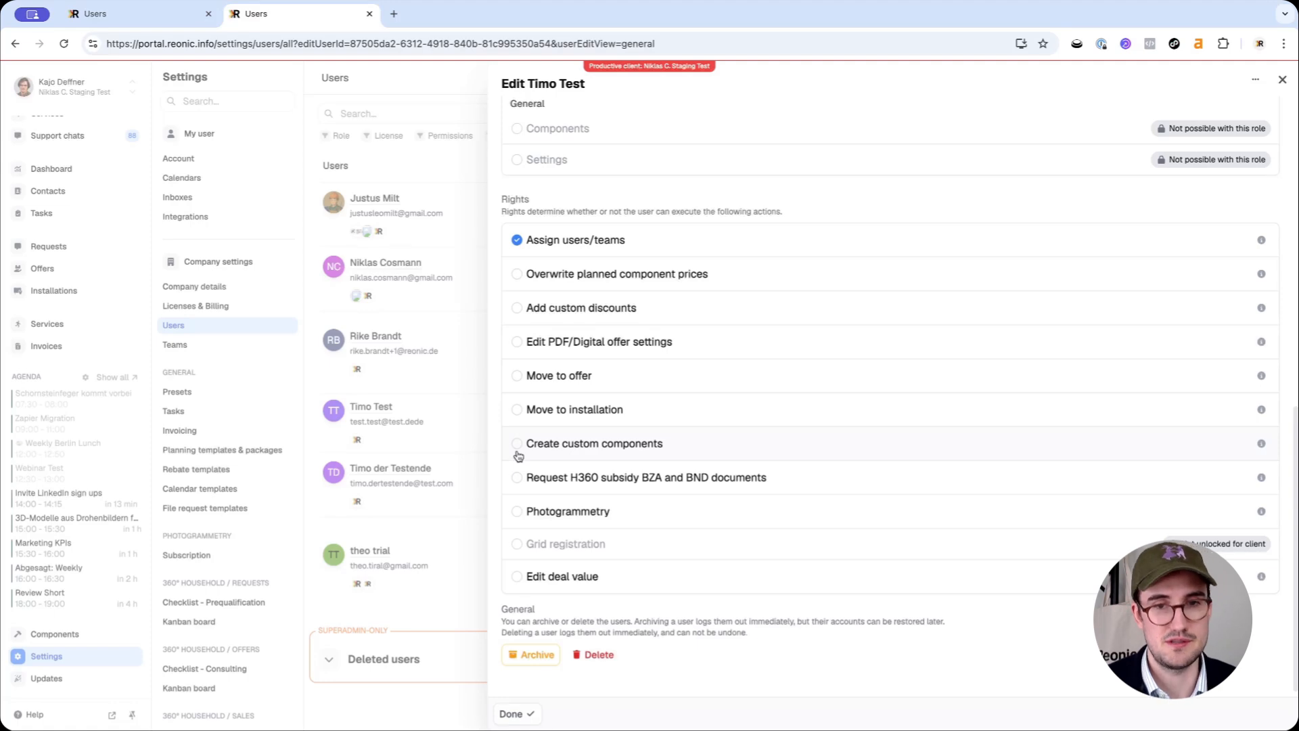
{"action": "scroll", "coordinate": [530, 443], "scroll_direction": "down", "scroll_amount": 1}
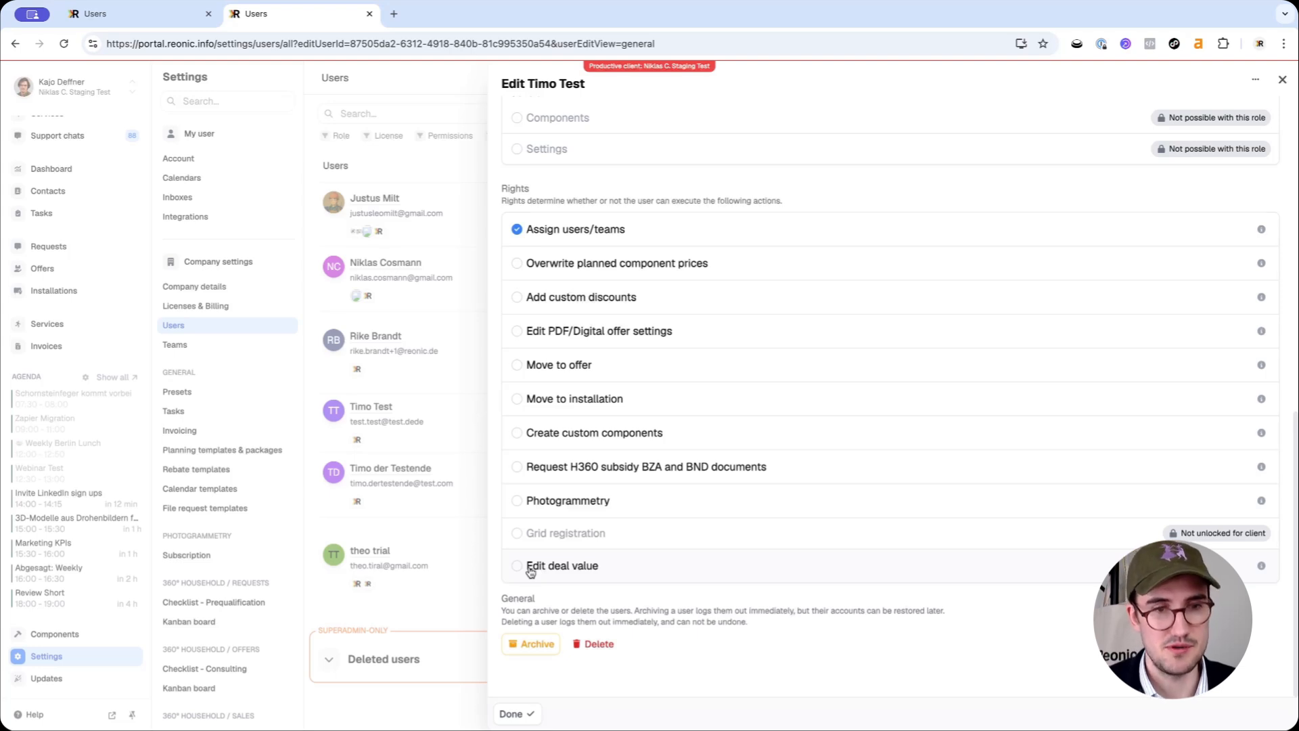
{"action": "left_click", "coordinate": [514, 714]}
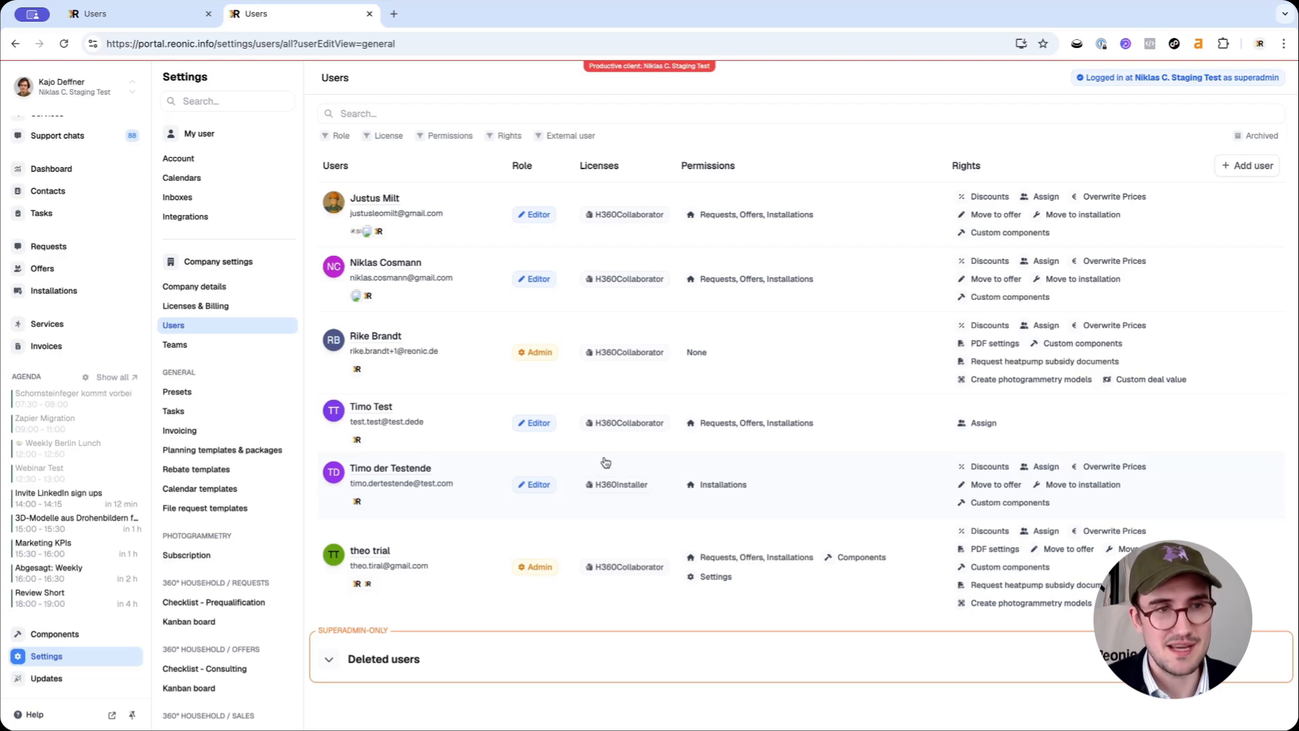
Switch to Licenses & Billing and scroll through payment info and invoices
{"action": "left_click", "coordinate": [218, 308]}
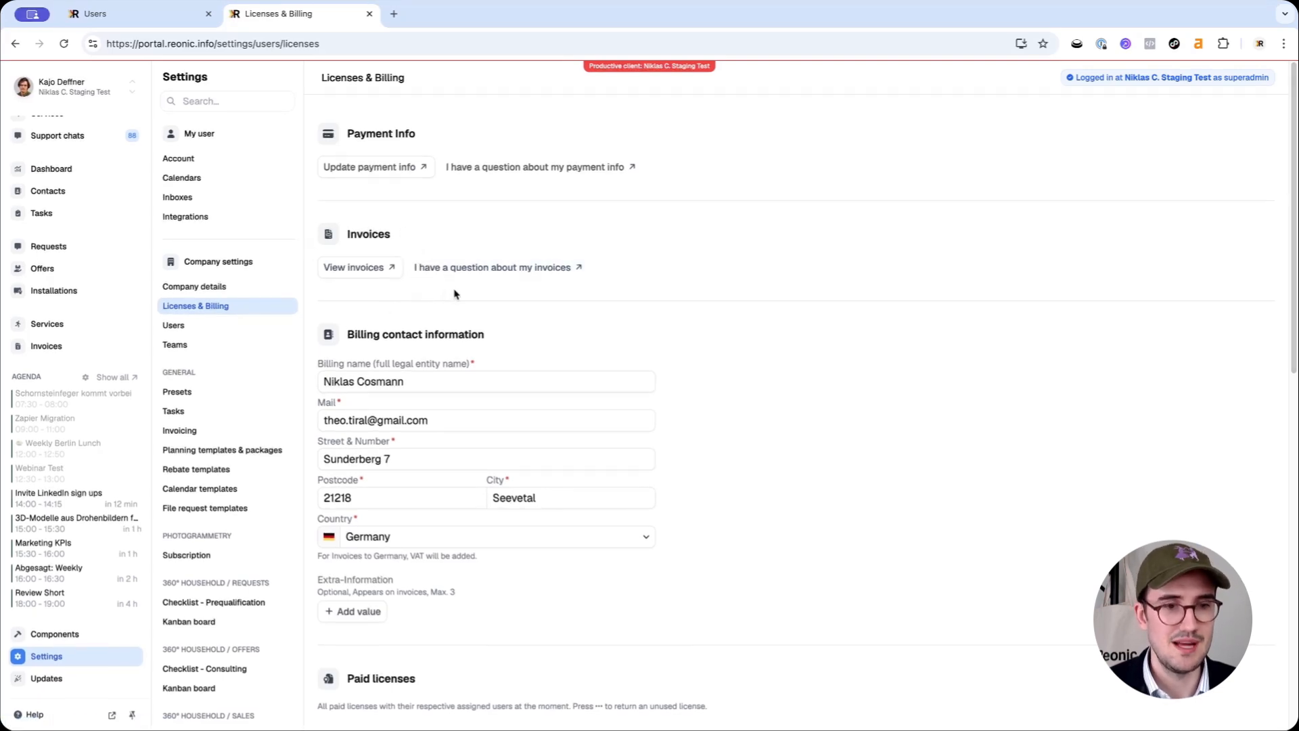
{"action": "scroll", "coordinate": [454, 293], "scroll_direction": "down", "scroll_amount": 7}
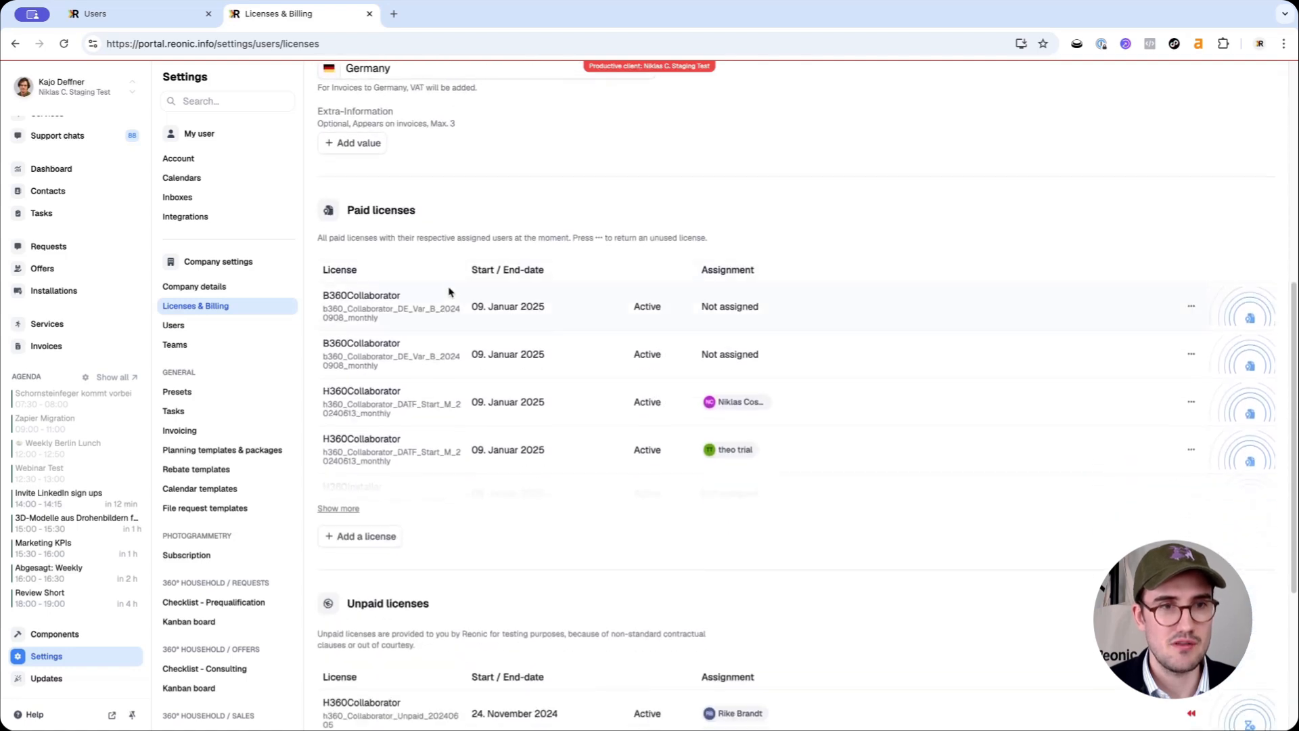
Expand Paid licenses to all seven rows and peek at a B360Collaborator row's actions menu
{"action": "left_click", "coordinate": [343, 510]}
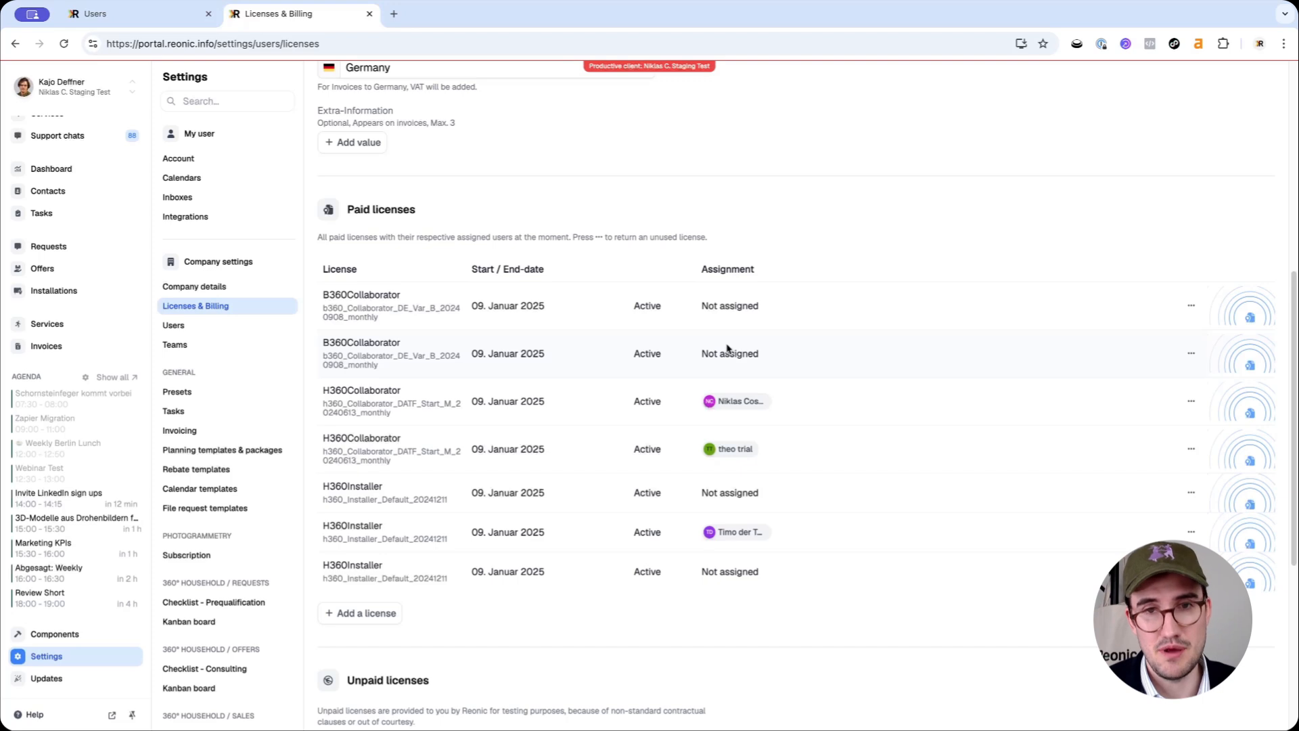
{"action": "left_click", "coordinate": [1192, 305]}
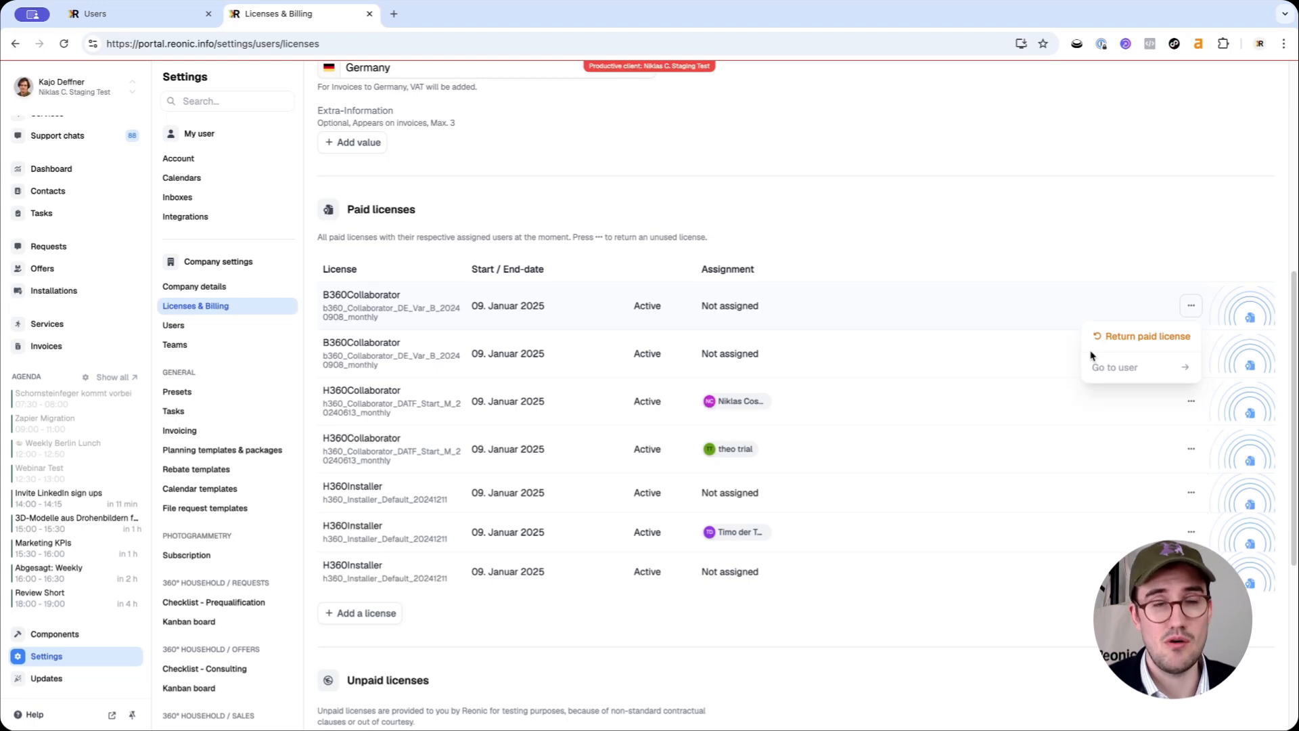
{"action": "left_click", "coordinate": [974, 262]}
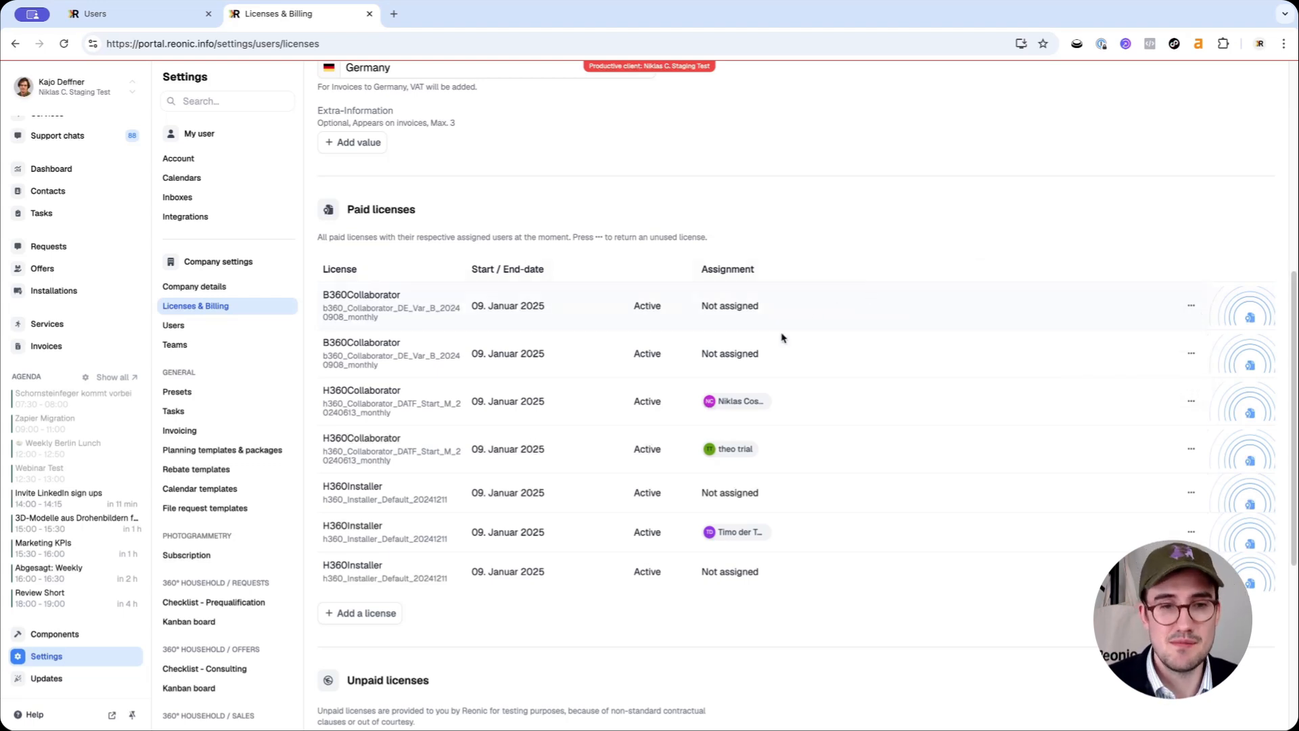
Fill in a purchase of 1 Collaborator license with 360°-Household Everything access, then discard it
{"action": "left_click", "coordinate": [362, 619]}
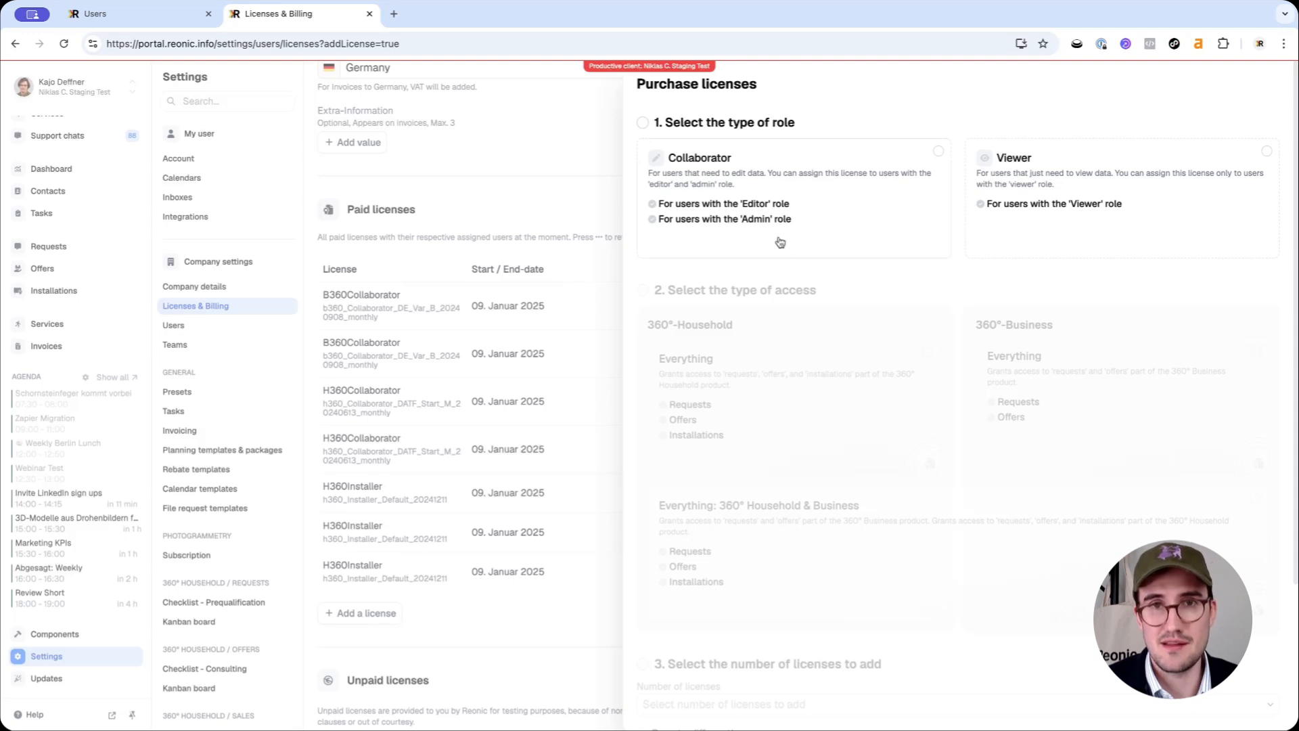
{"action": "left_click", "coordinate": [839, 215]}
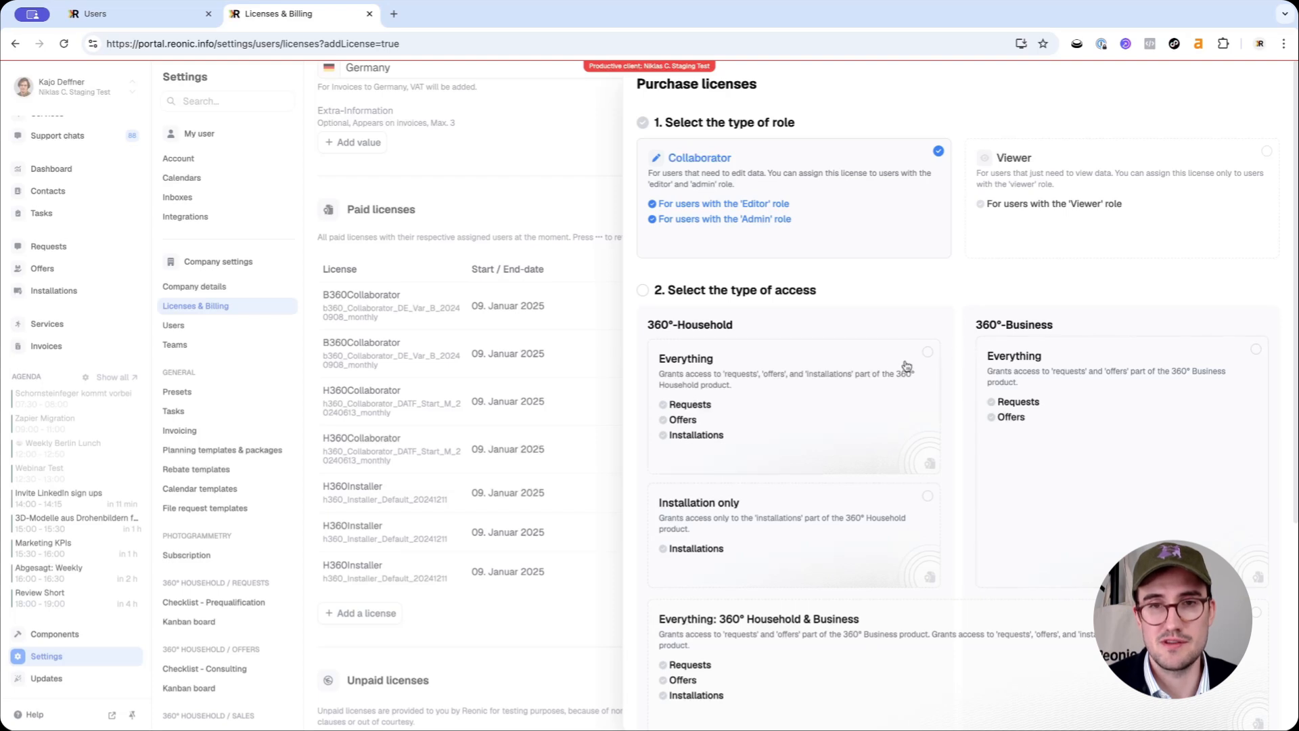
{"action": "scroll", "coordinate": [814, 495], "scroll_direction": "down", "scroll_amount": 3}
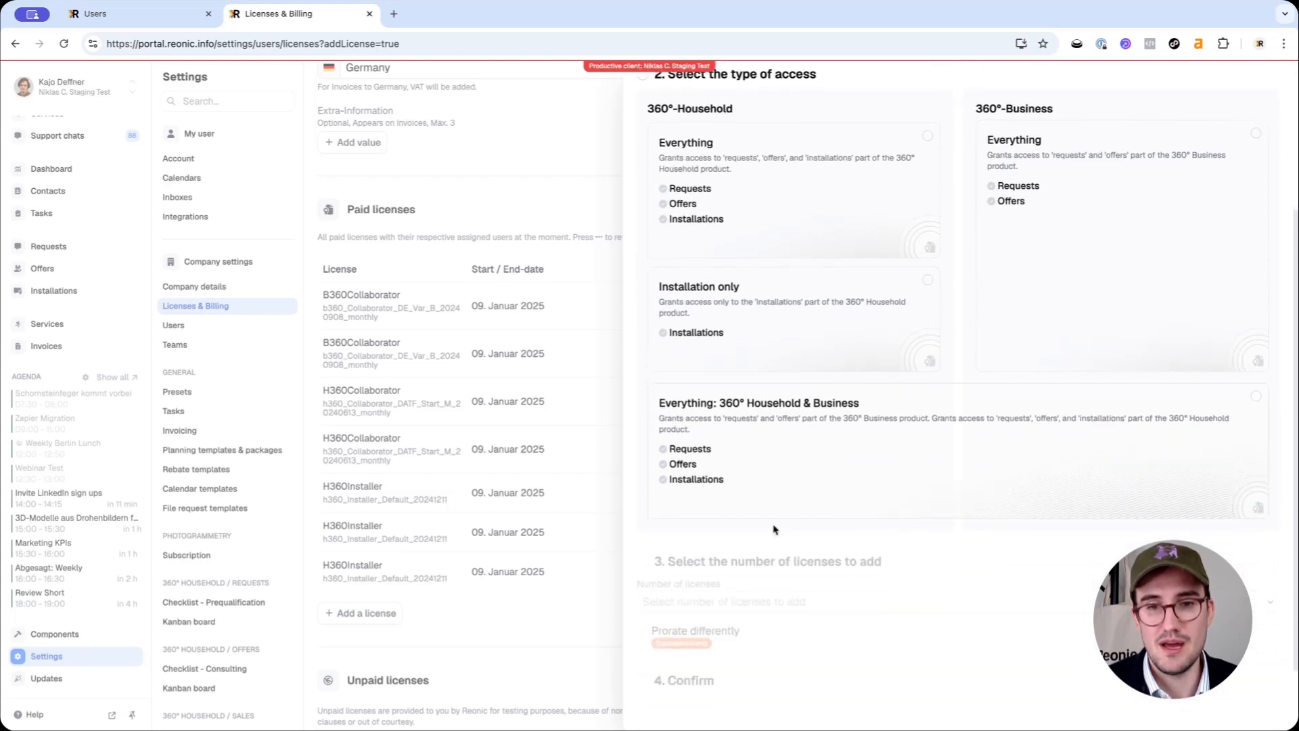
{"action": "left_click", "coordinate": [752, 234]}
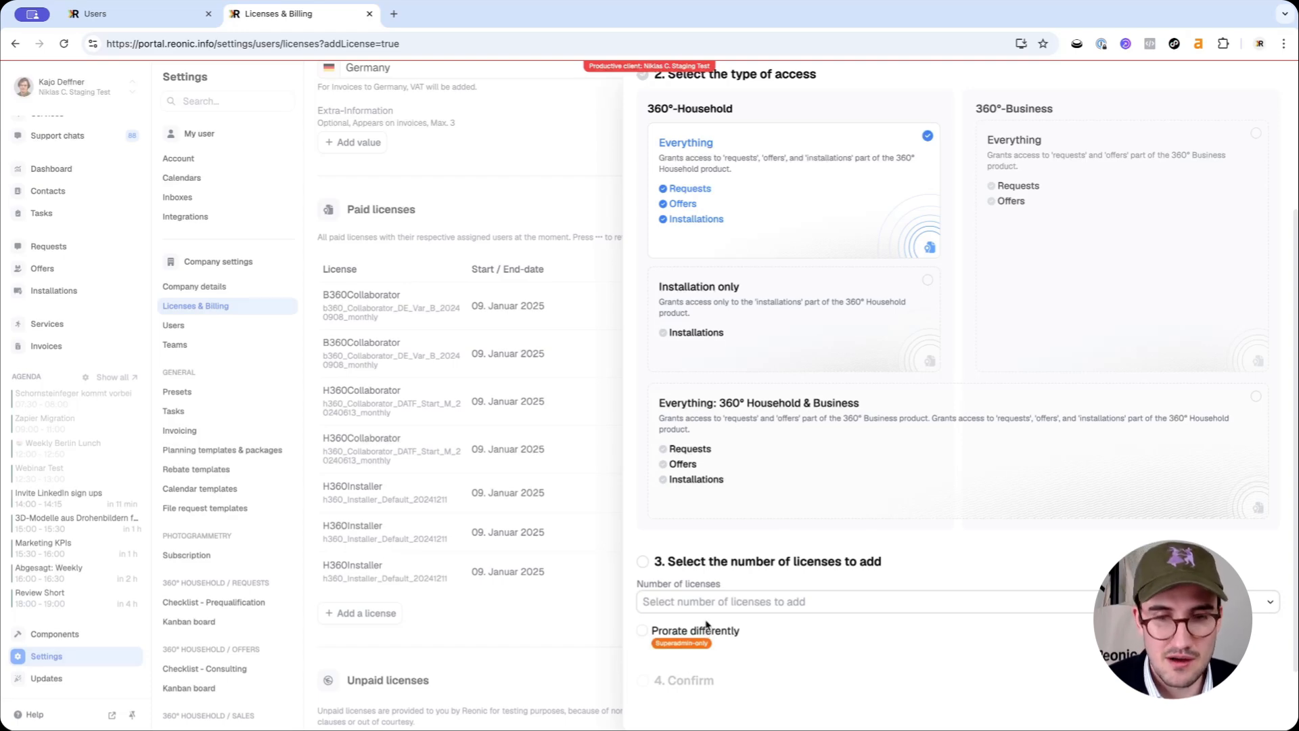
{"action": "left_click", "coordinate": [705, 623]}
{"action": "scroll", "coordinate": [731, 528], "scroll_direction": "down", "scroll_amount": 2}
{"action": "scroll", "coordinate": [717, 505], "scroll_direction": "up", "scroll_amount": 2}
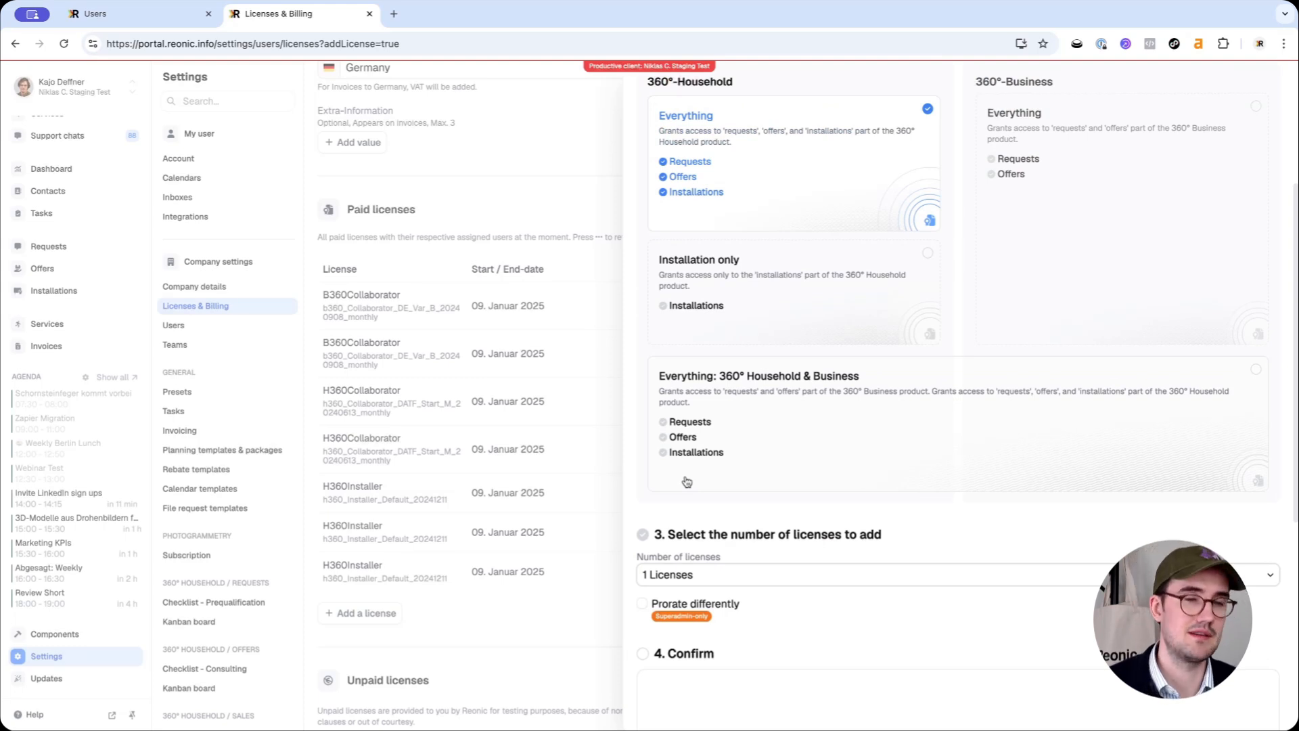
{"action": "left_click", "coordinate": [526, 617]}
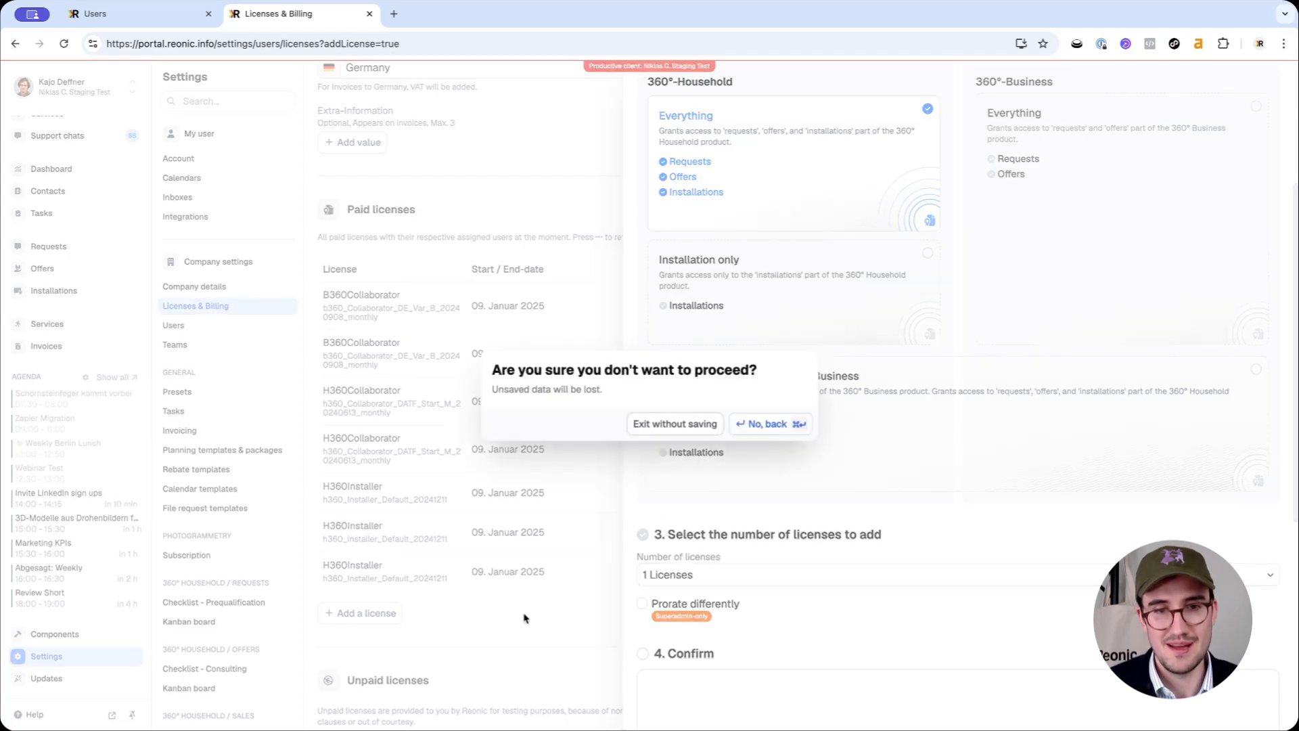
{"action": "left_click", "coordinate": [683, 422]}
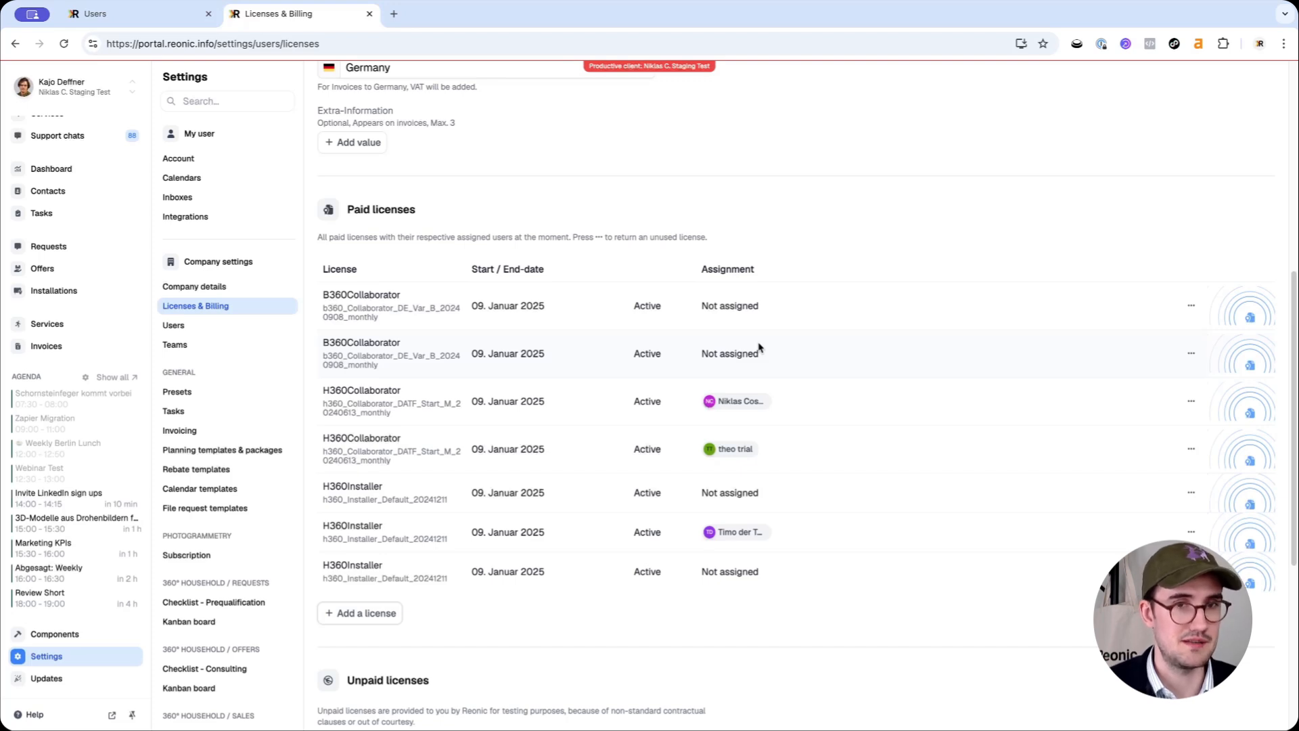
Reopen the test user from Users, unassign and reassign the 360° Household Collaborator license
{"action": "left_click", "coordinate": [231, 334]}
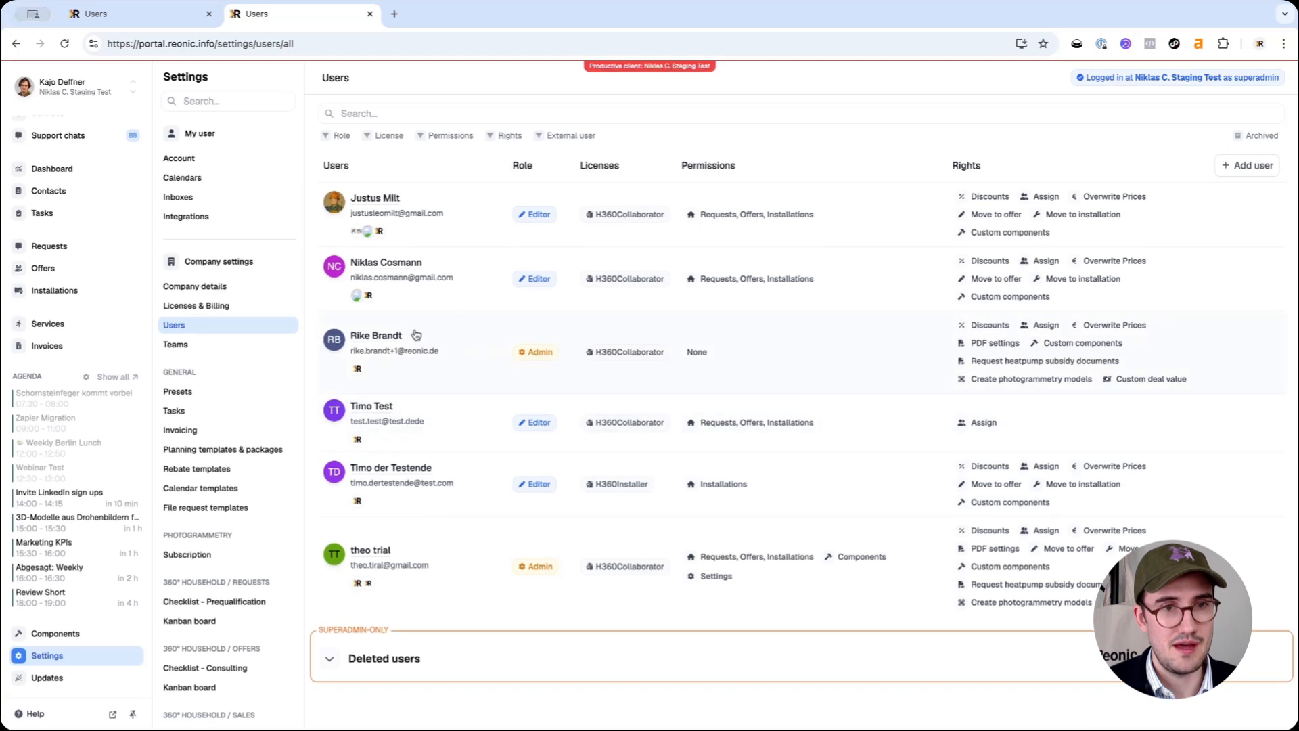
{"action": "left_click", "coordinate": [386, 408]}
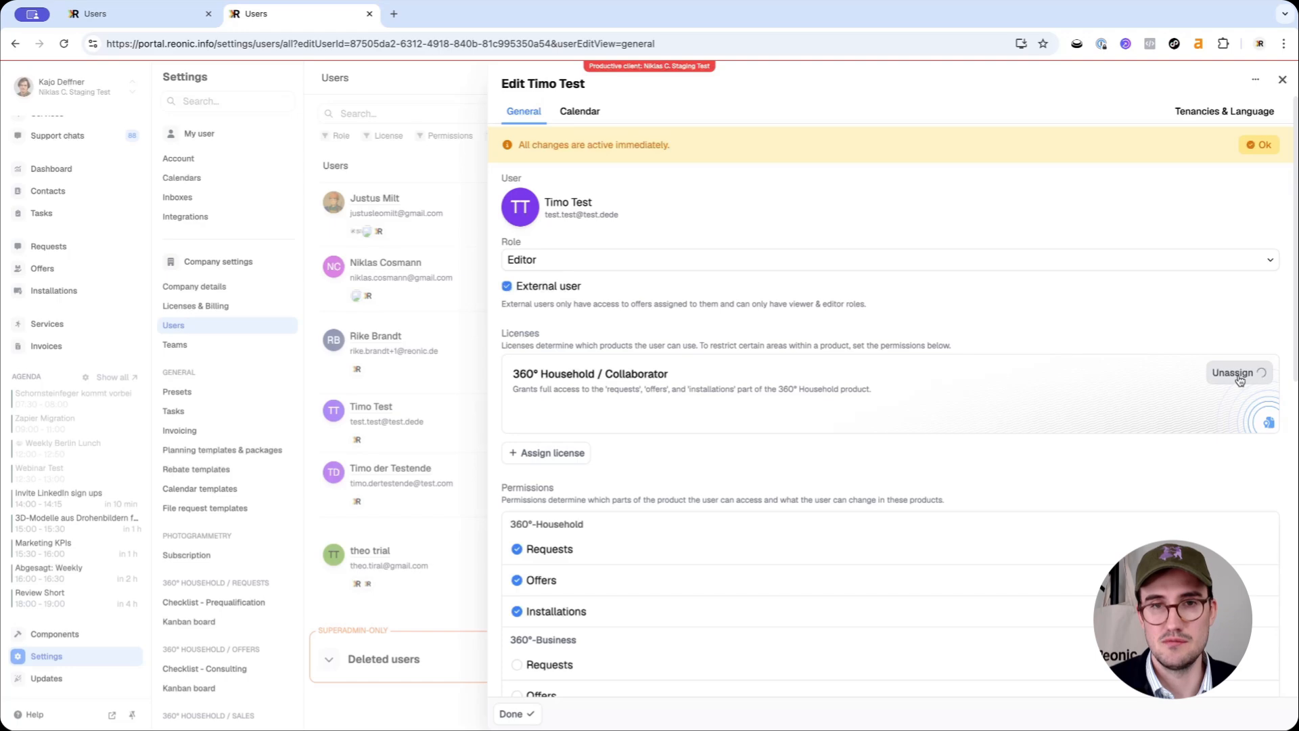
{"action": "left_click", "coordinate": [1238, 373]}
{"action": "left_click", "coordinate": [559, 366]}
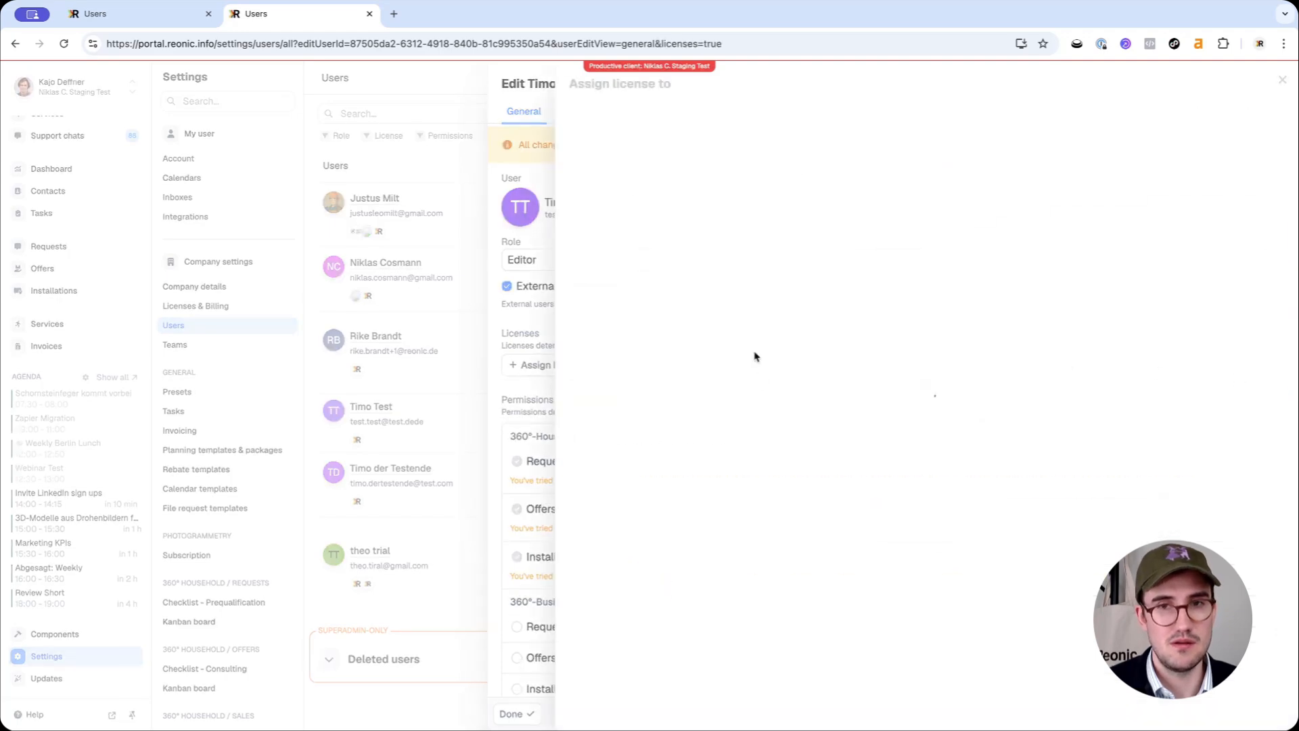
{"action": "left_click", "coordinate": [731, 190]}
{"action": "left_click", "coordinate": [464, 384]}
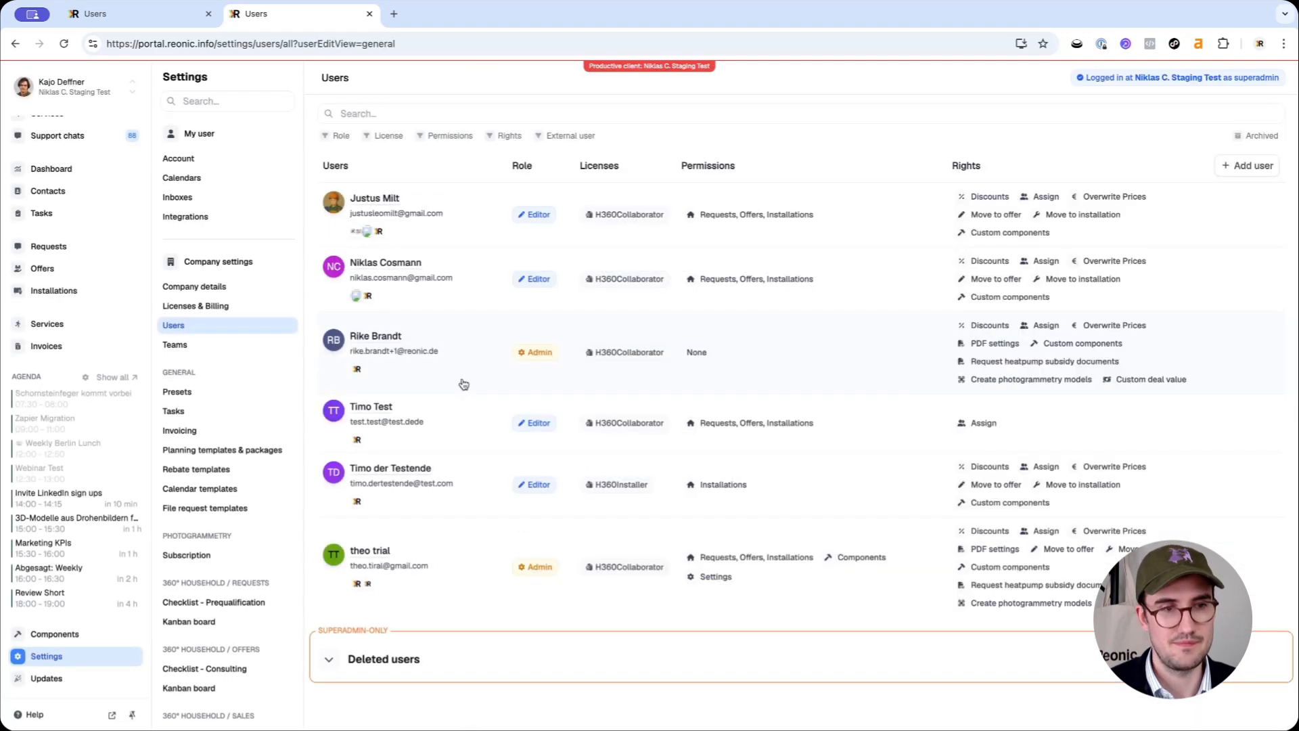